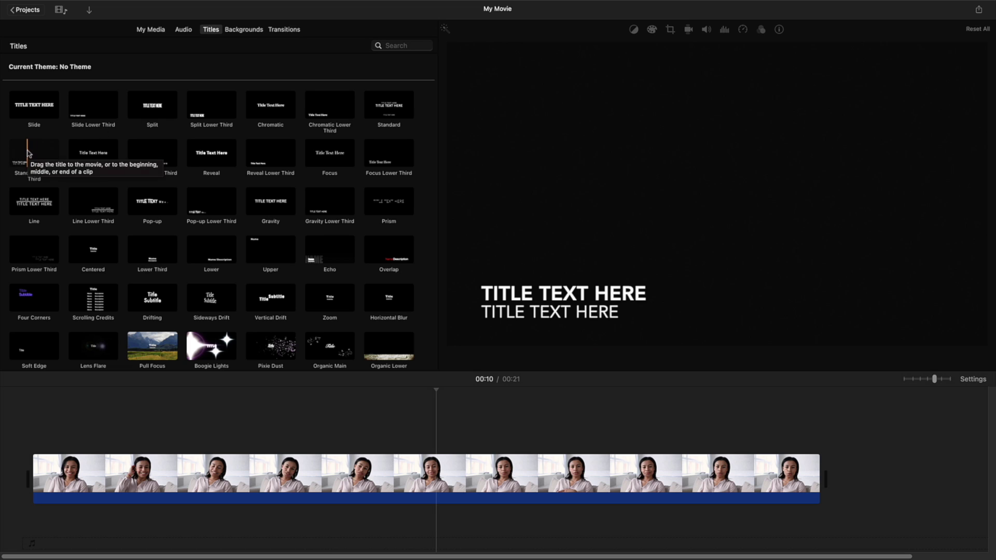
Step: Add a Standard Lower Third over the interview reading the speaker's name and 'INSTAGRAM INFLUENCER', then preview it
{"action": "left_click_drag", "start_coordinate": [32, 154], "coordinate": [345, 438]}
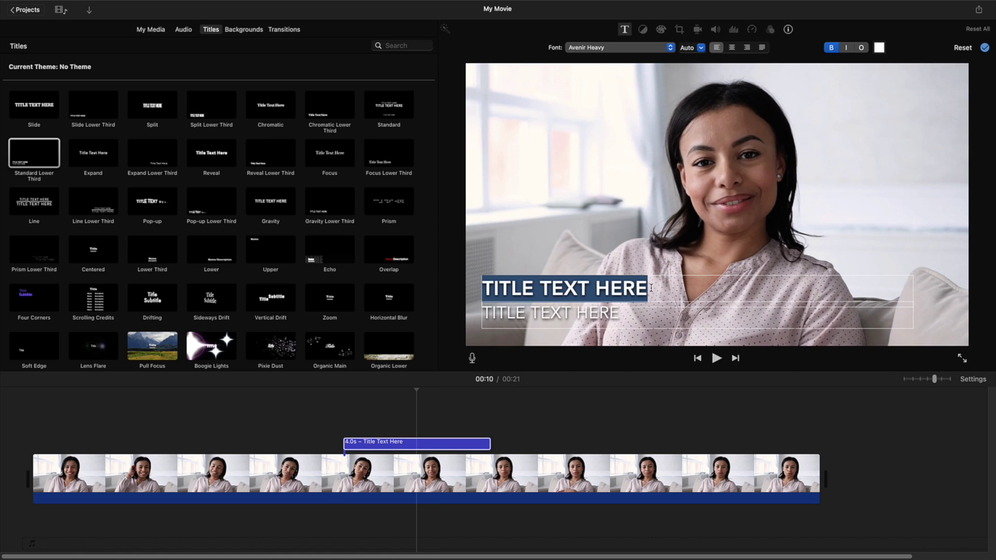
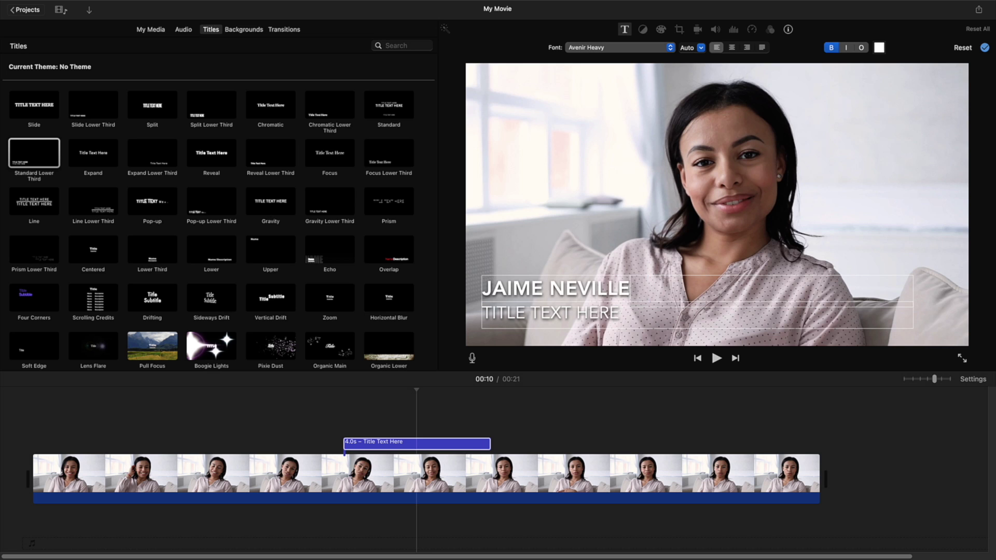
{"action": "key", "text": "Tab"}
{"action": "type", "text": "INSTAGRAM INFL"}
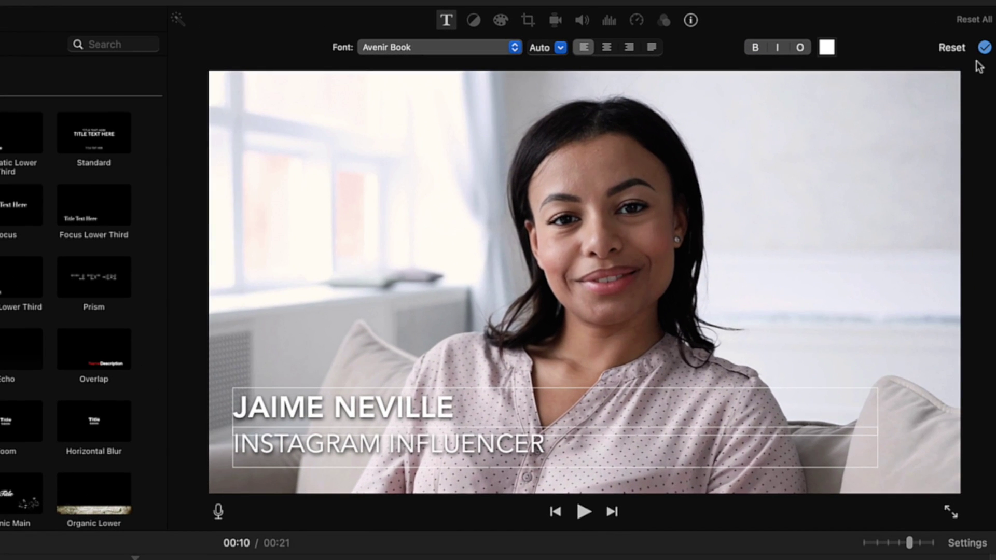
{"action": "left_click", "coordinate": [984, 48]}
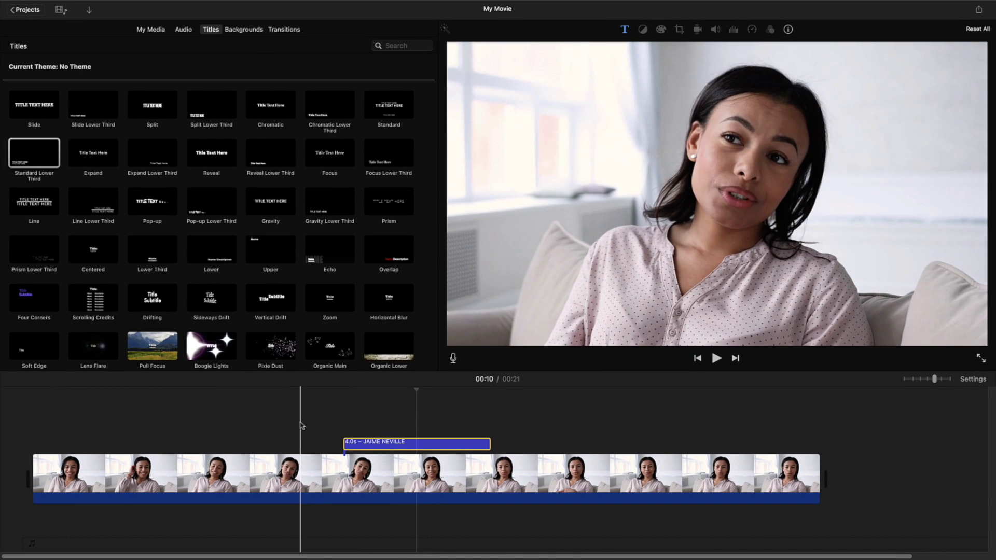
{"action": "key", "text": "space"}
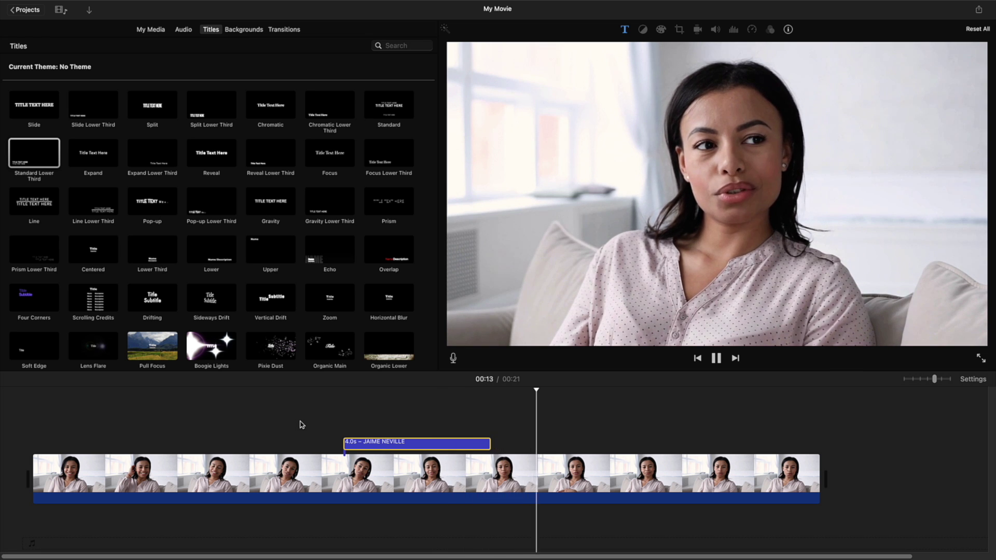
{"action": "key", "text": "space"}
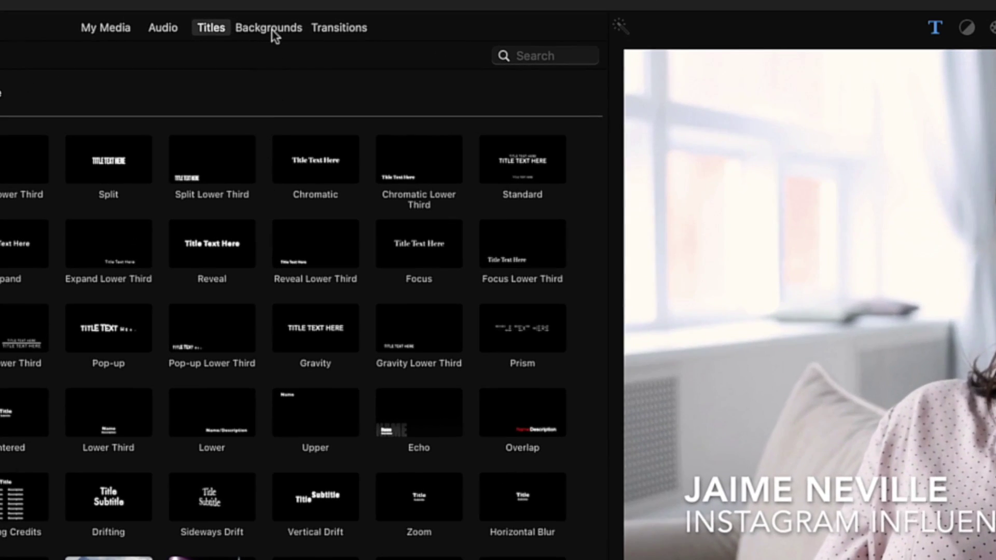
Step: Place the Underwater background from Backgrounds on the timeline above the interview clip
{"action": "left_click", "coordinate": [271, 30]}
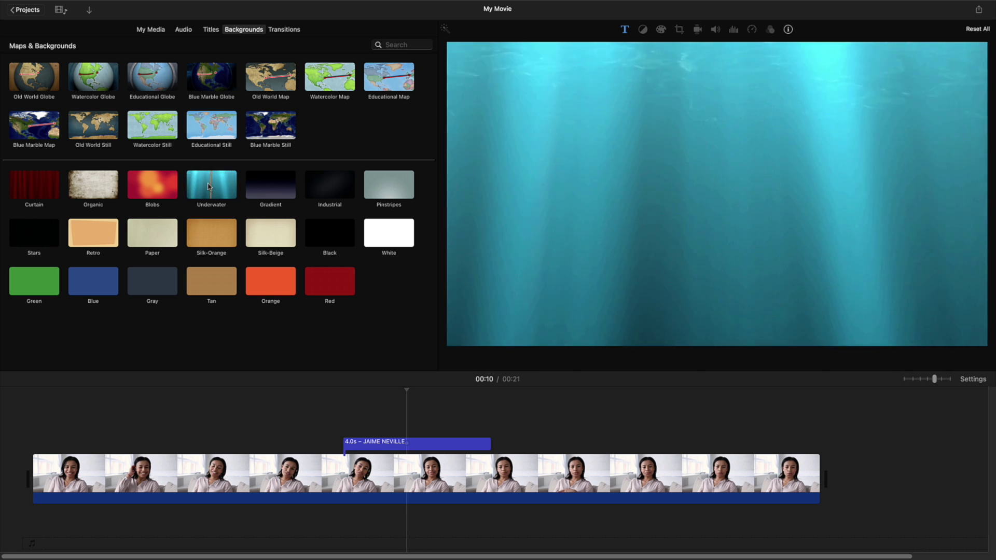
{"action": "left_click_drag", "start_coordinate": [198, 182], "coordinate": [362, 448]}
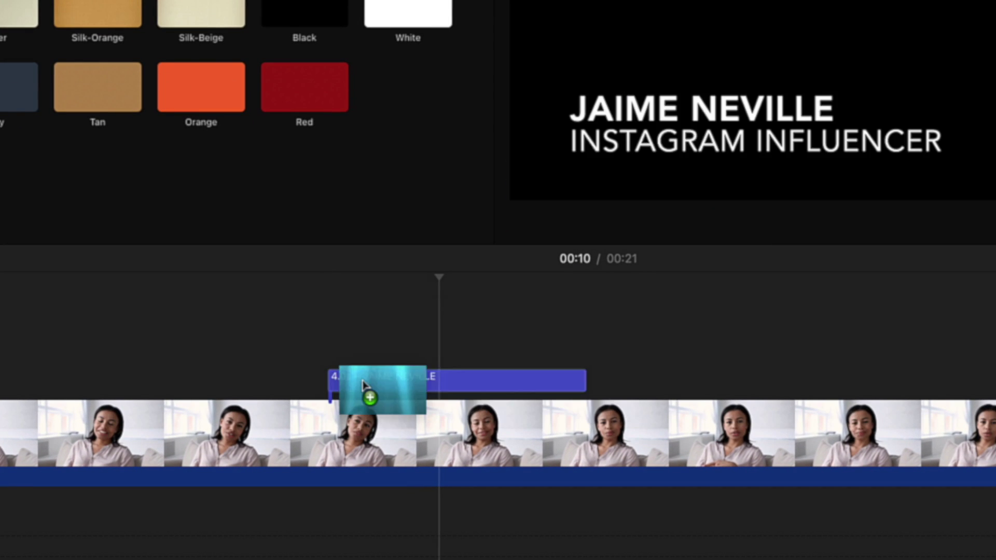
{"action": "mouse_move", "coordinate": [363, 384]}
{"action": "left_mouse_down"}
{"action": "mouse_move", "coordinate": [364, 394]}
{"action": "mouse_move", "coordinate": [360, 298]}
{"action": "mouse_move", "coordinate": [369, 394]}
{"action": "mouse_move", "coordinate": [369, 367]}
{"action": "left_mouse_up"}
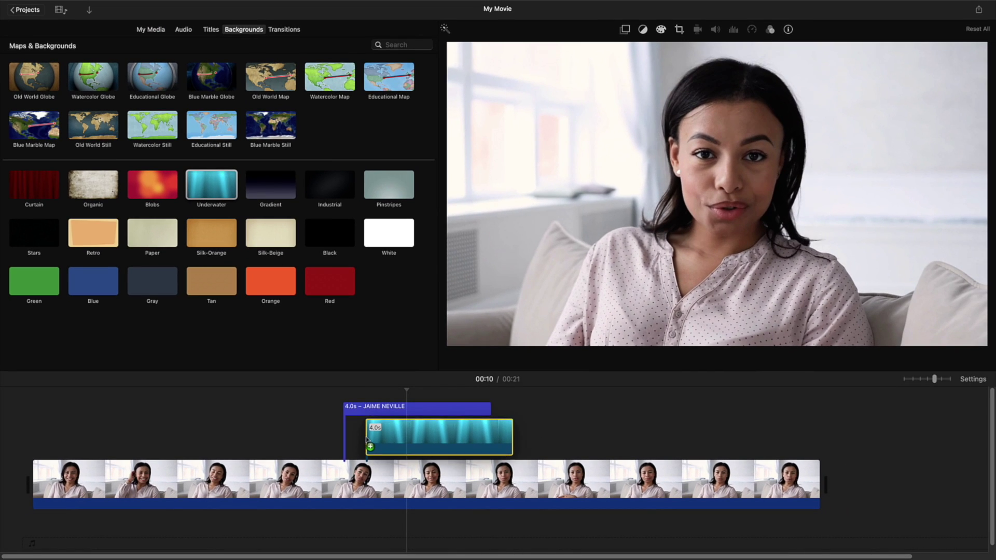
Step: Slide the Underwater clip left so its start aligns with the lower-third title
{"action": "left_click_drag", "start_coordinate": [366, 436], "coordinate": [345, 437]}
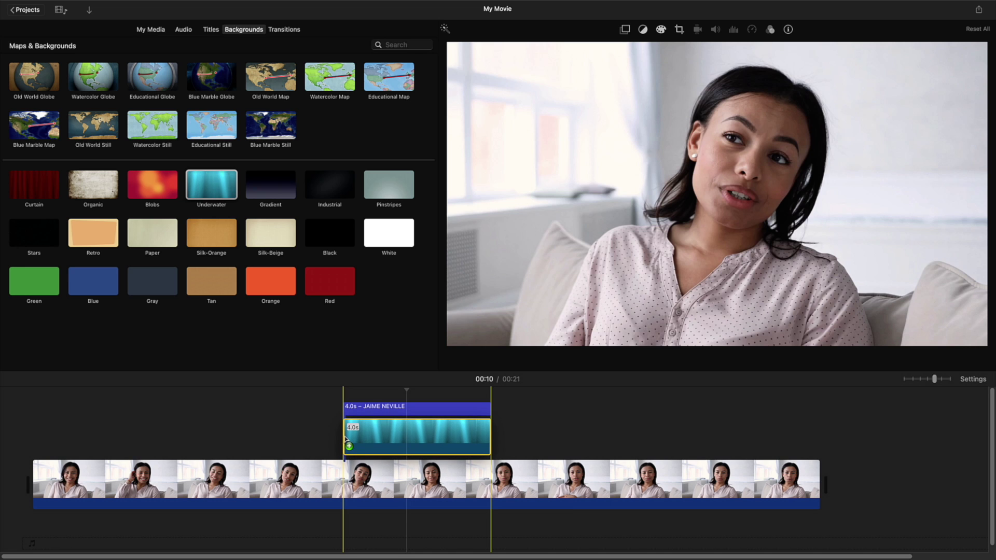
{"action": "left_click_drag", "start_coordinate": [345, 439], "coordinate": [345, 438]}
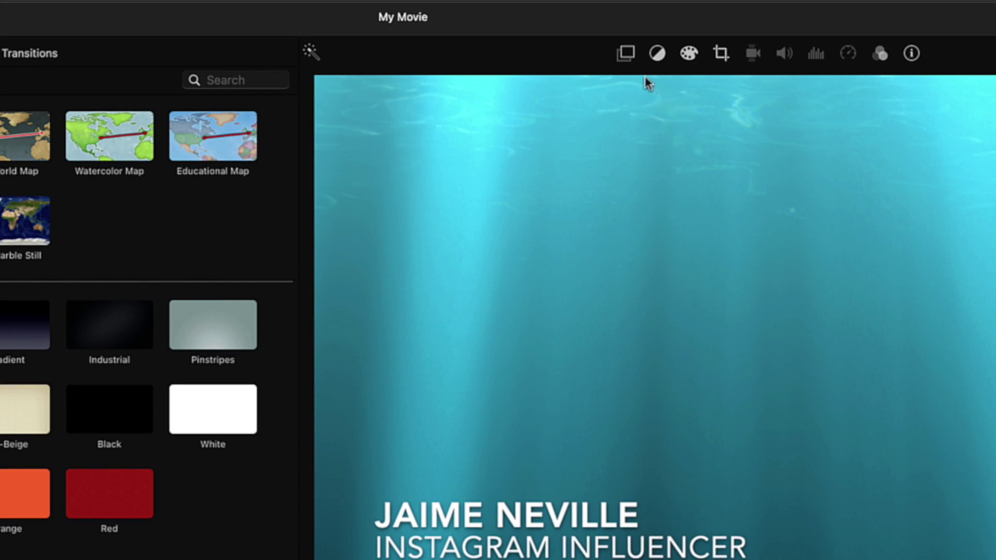
Step: Set the Underwater clip's video overlay mode to Picture in Picture
{"action": "left_click", "coordinate": [625, 53]}
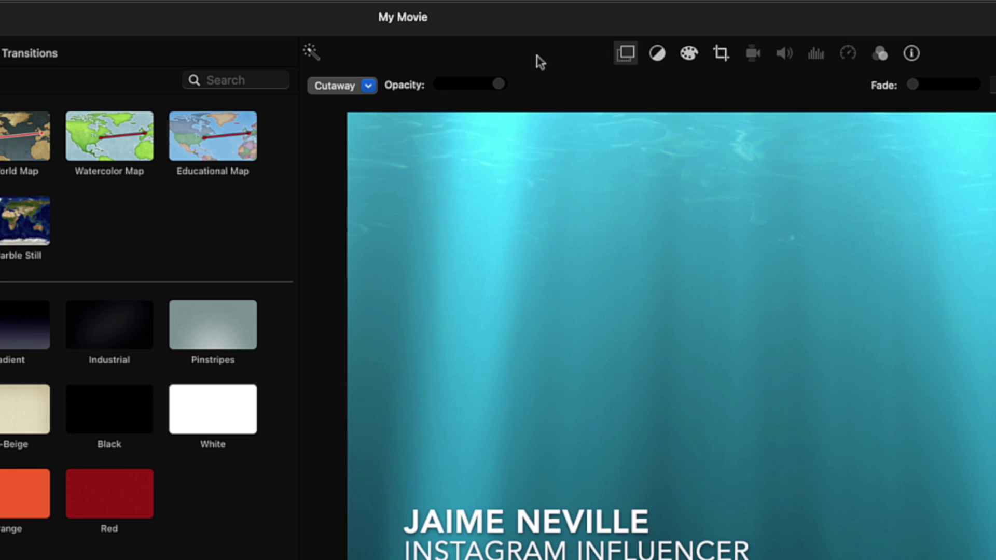
{"action": "left_click", "coordinate": [369, 87]}
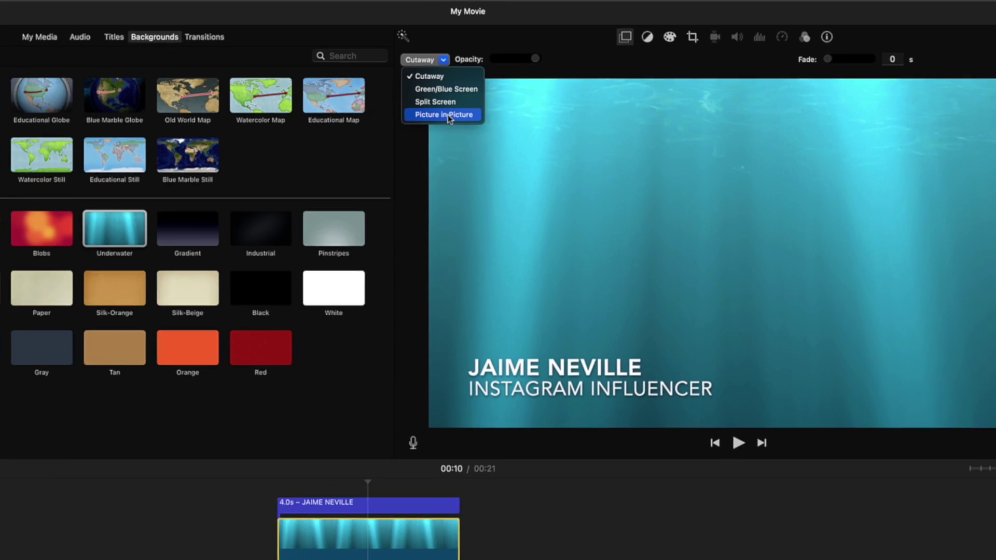
{"action": "left_click", "coordinate": [446, 114]}
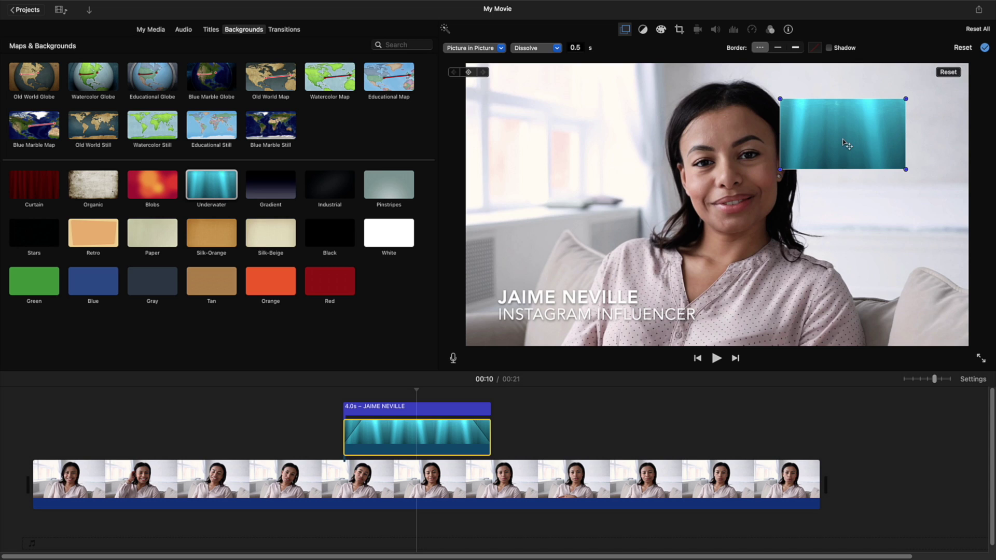
Step: Stretch the inset to full frame width and lower it into a bottom band behind the title
{"action": "left_click_drag", "start_coordinate": [852, 136], "coordinate": [724, 125]}
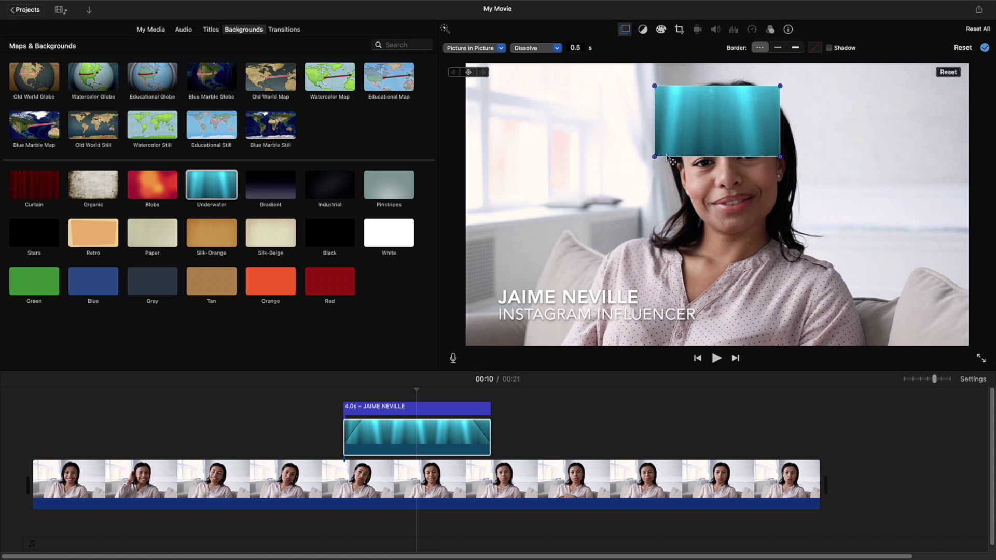
{"action": "left_click_drag", "start_coordinate": [654, 157], "coordinate": [463, 259]}
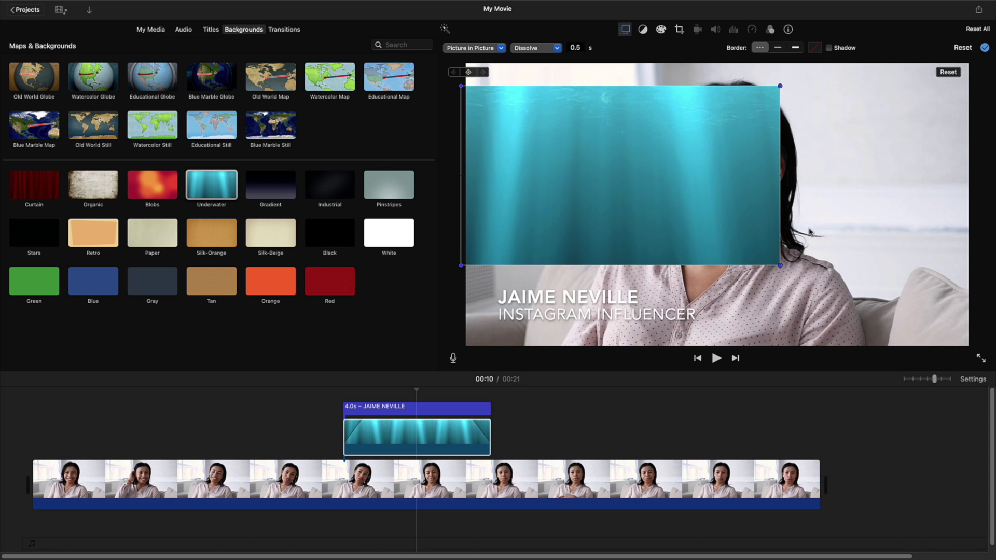
{"action": "left_click_drag", "start_coordinate": [780, 267], "coordinate": [976, 339]}
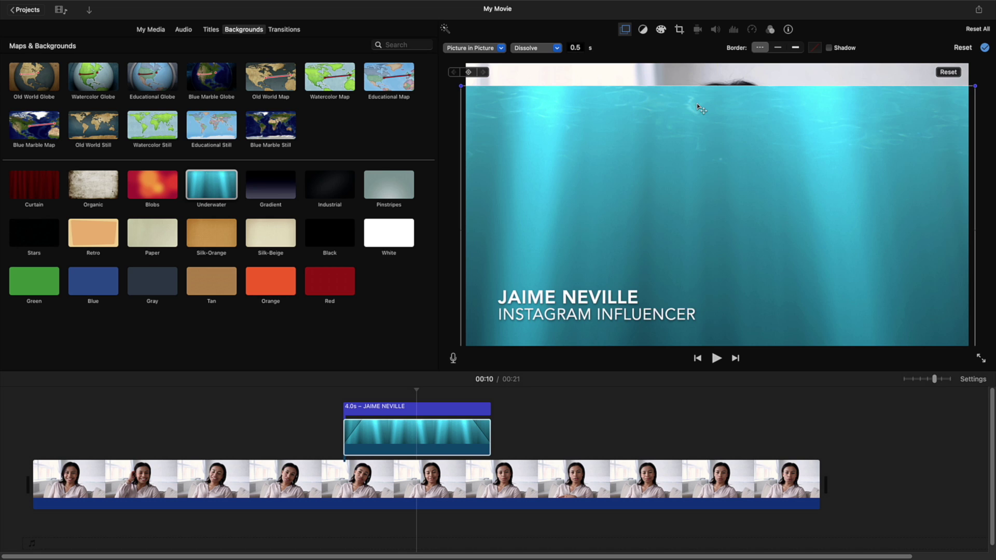
{"action": "left_click_drag", "start_coordinate": [696, 104], "coordinate": [695, 303]}
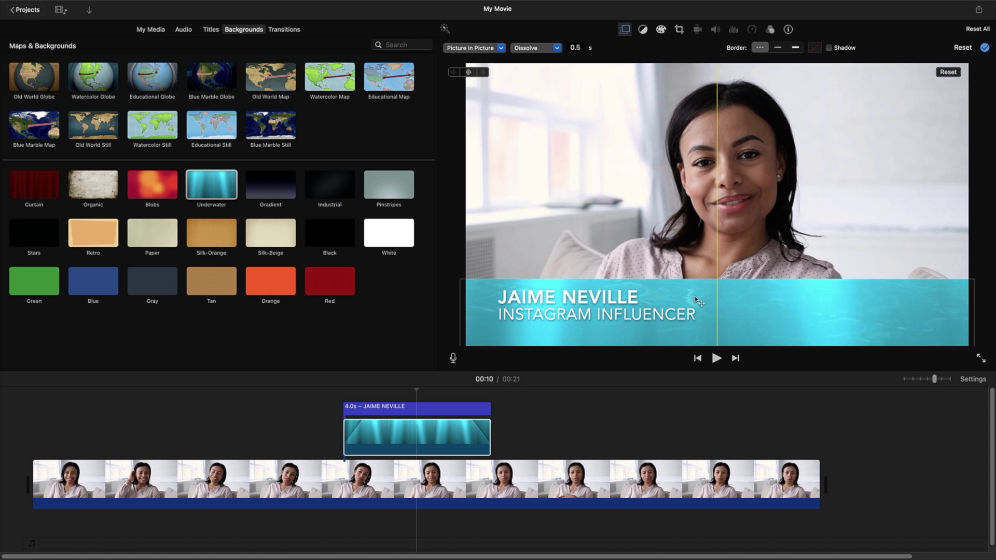
{"action": "left_click_drag", "start_coordinate": [695, 299], "coordinate": [695, 299]}
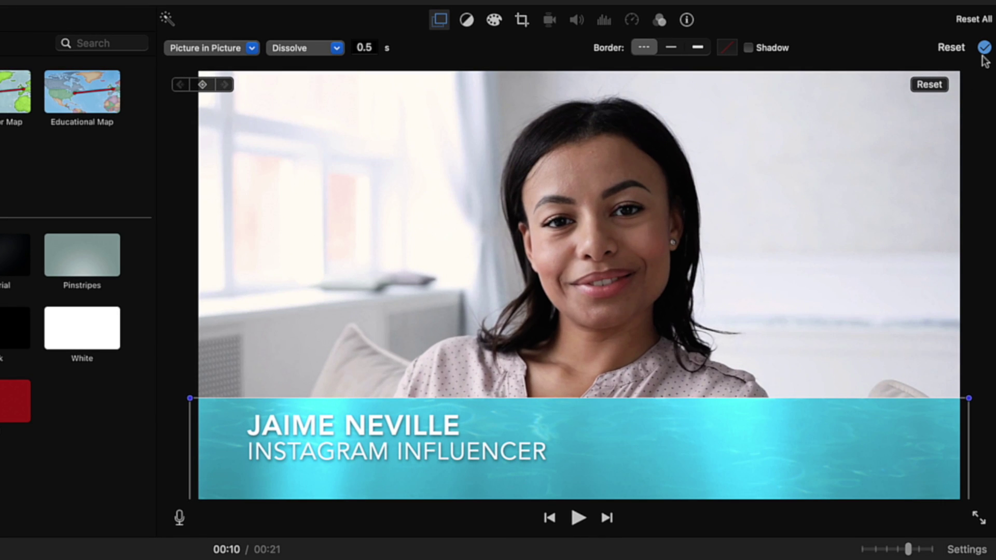
{"action": "left_click", "coordinate": [983, 47]}
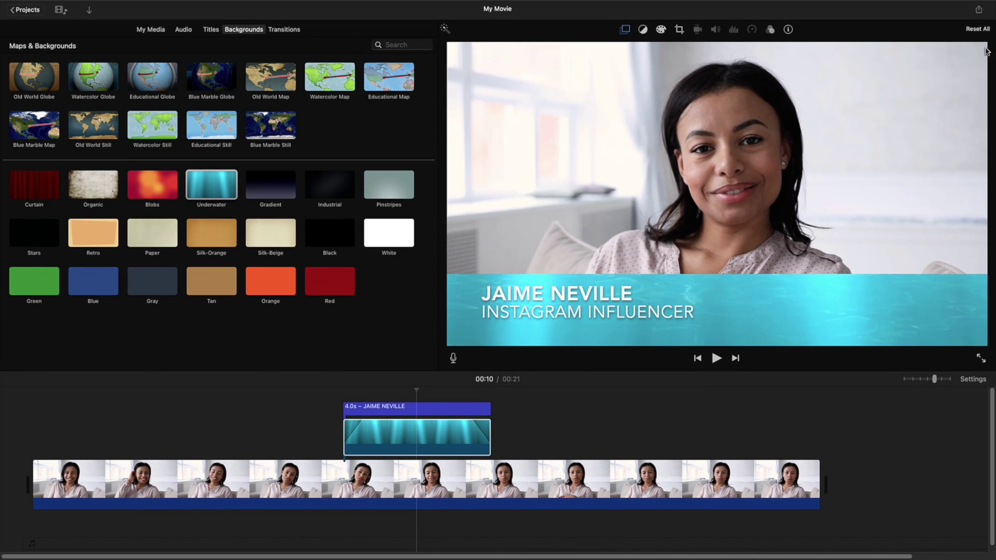
{"action": "left_click", "coordinate": [322, 395]}
{"action": "key", "text": "space"}
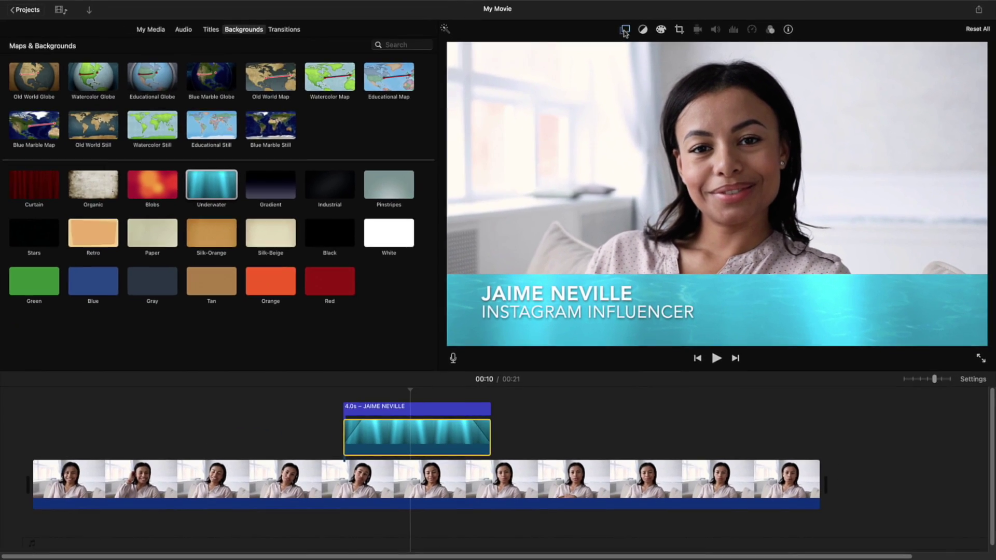
Step: Reopen picture-in-picture settings and move and resize the Underwater overlay into an inset
{"action": "left_click", "coordinate": [624, 30]}
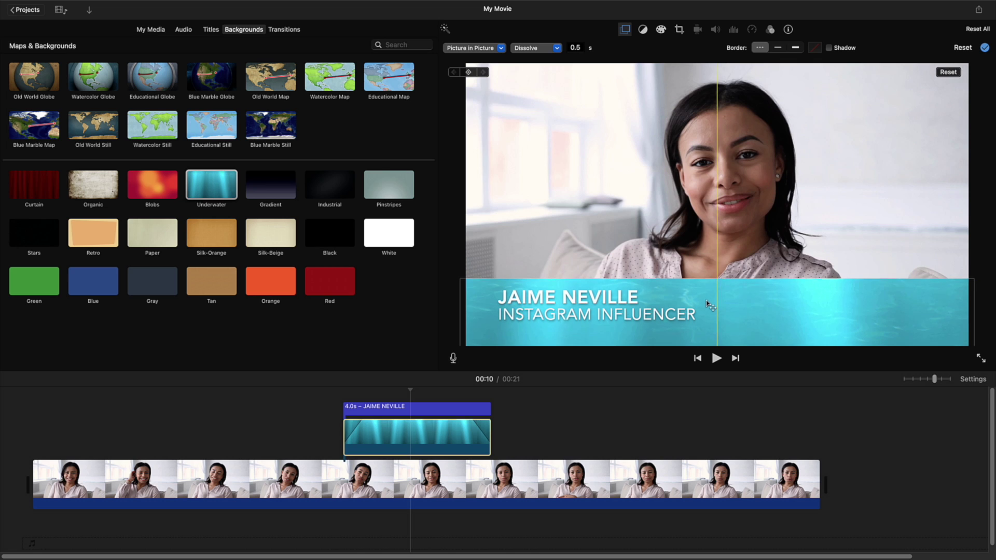
{"action": "left_click_drag", "start_coordinate": [710, 306], "coordinate": [716, 123]}
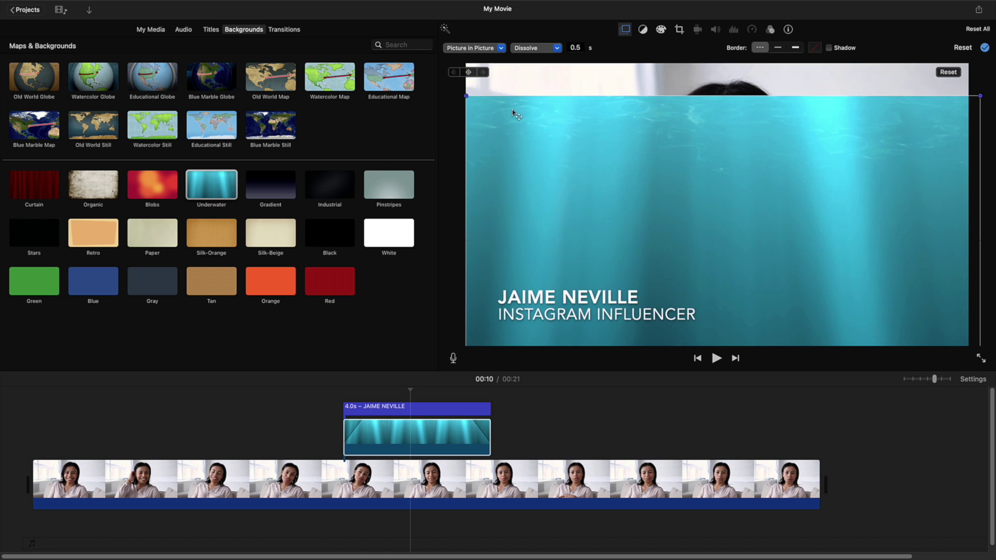
{"action": "left_click_drag", "start_coordinate": [464, 96], "coordinate": [602, 120]}
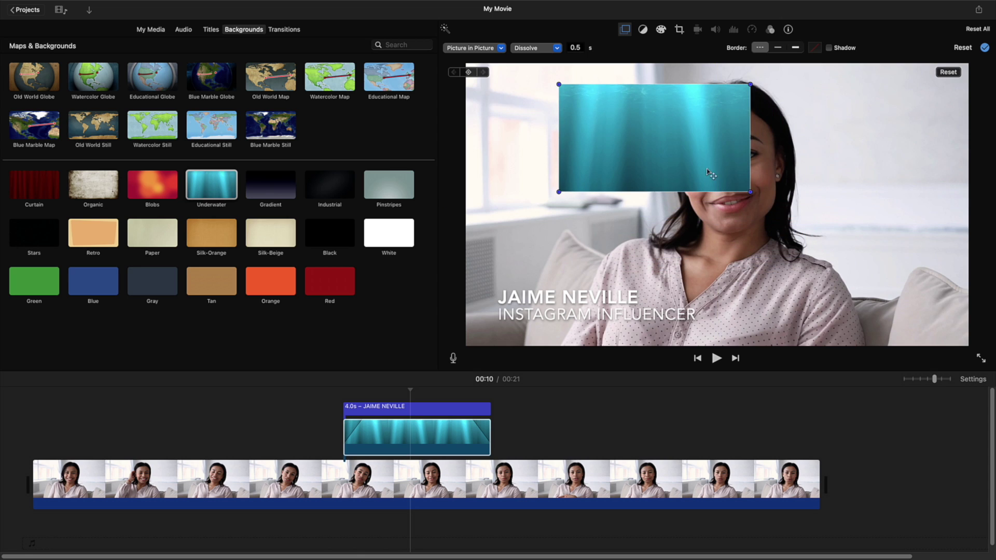
{"action": "left_click_drag", "start_coordinate": [708, 173], "coordinate": [873, 247]}
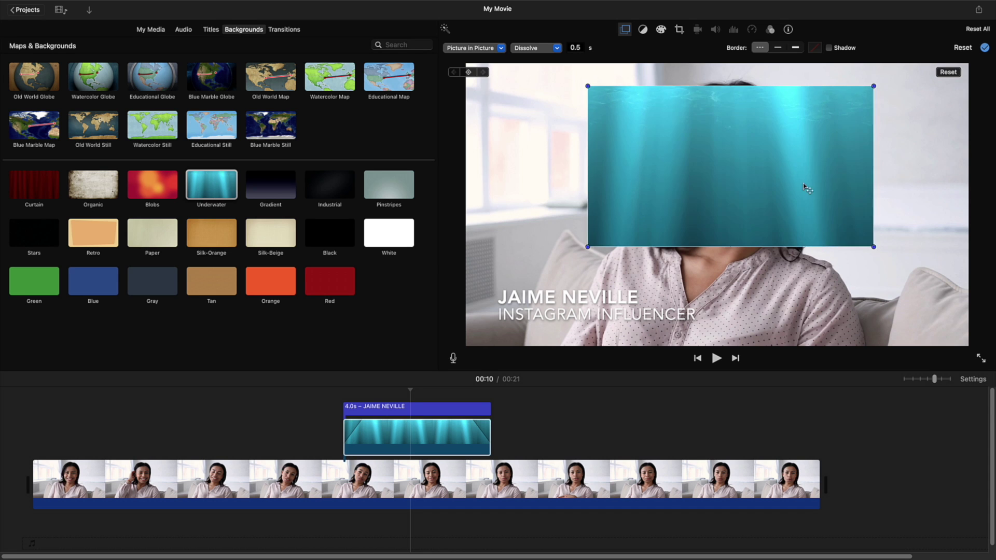
{"action": "left_click_drag", "start_coordinate": [778, 157], "coordinate": [749, 167]}
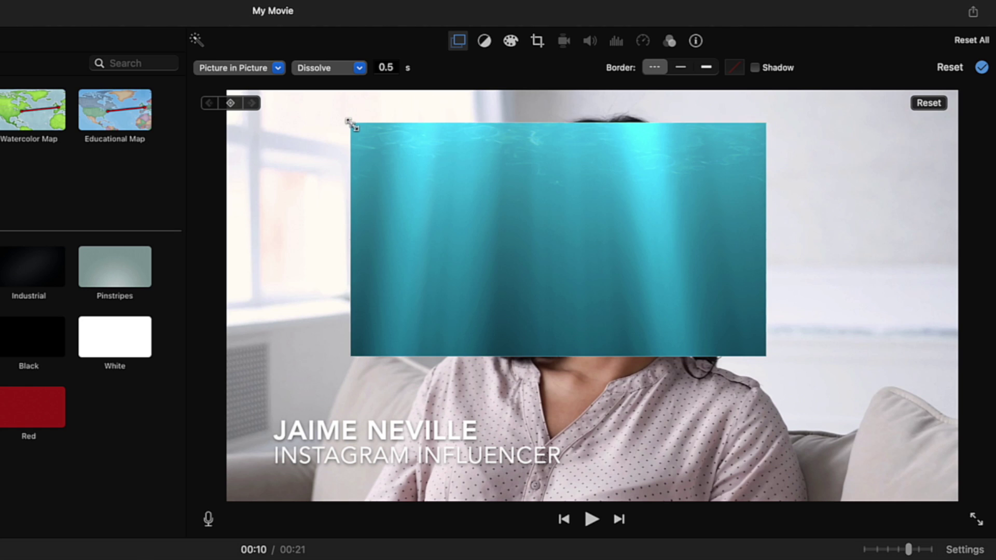
{"action": "left_click_drag", "start_coordinate": [352, 125], "coordinate": [628, 300]}
Step: Resize the Underwater overlay to the frame's right edge and drag it down to the bottom
{"action": "left_click_drag", "start_coordinate": [648, 336], "coordinate": [712, 462]}
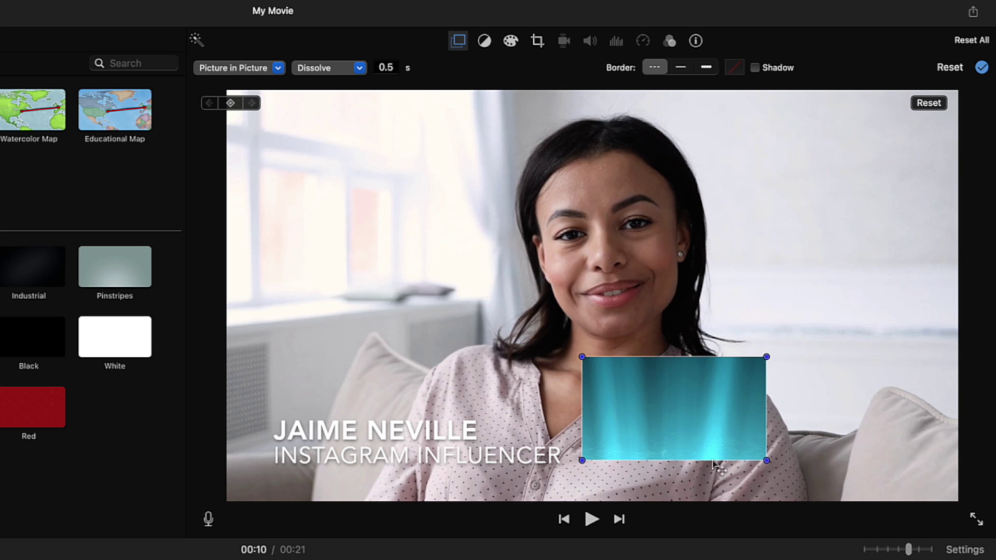
{"action": "left_click_drag", "start_coordinate": [700, 413], "coordinate": [559, 248]}
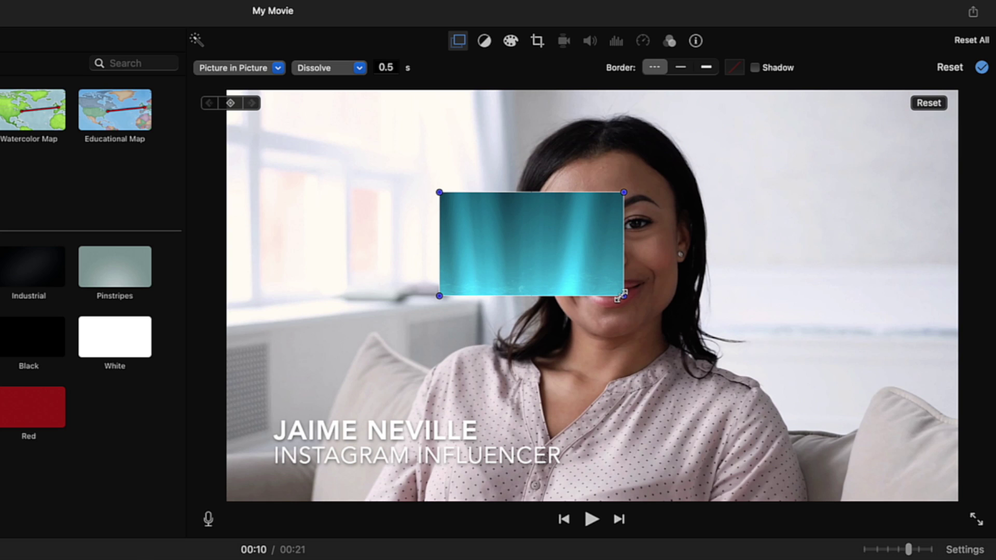
{"action": "left_click_drag", "start_coordinate": [620, 297], "coordinate": [866, 433]}
{"action": "left_click_drag", "start_coordinate": [726, 311], "coordinate": [656, 271]}
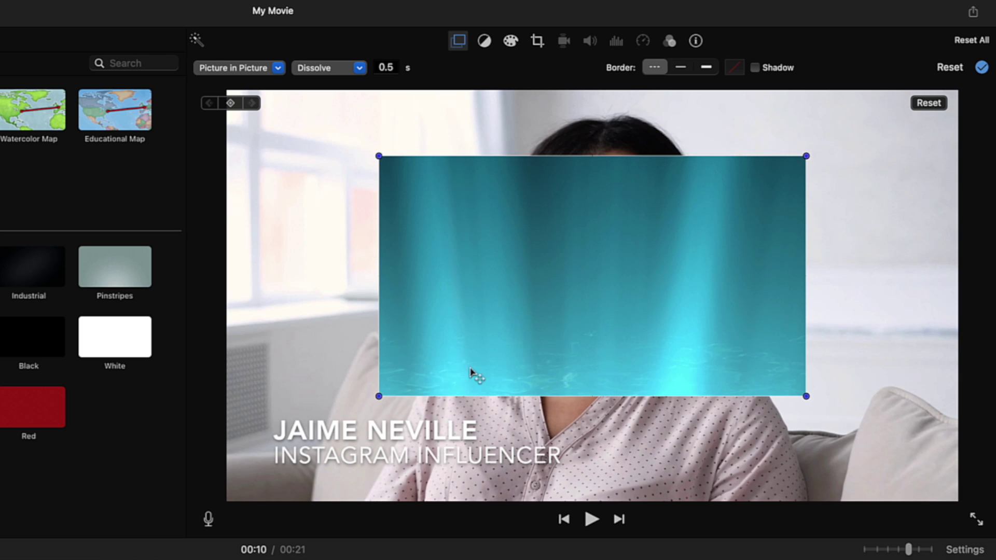
{"action": "left_click_drag", "start_coordinate": [593, 274], "coordinate": [463, 336]}
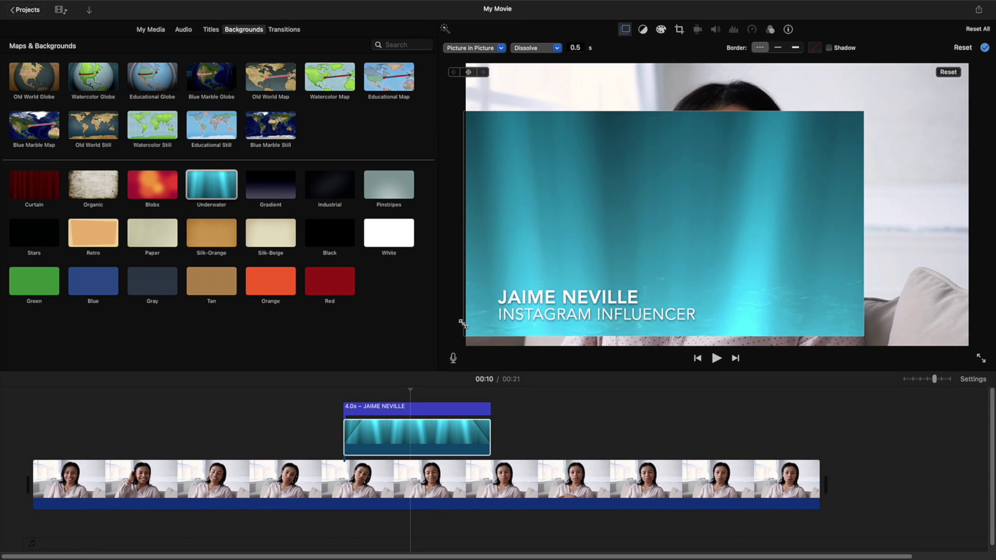
{"action": "left_click_drag", "start_coordinate": [861, 338], "coordinate": [977, 346]}
{"action": "left_click_drag", "start_coordinate": [690, 165], "coordinate": [691, 330]}
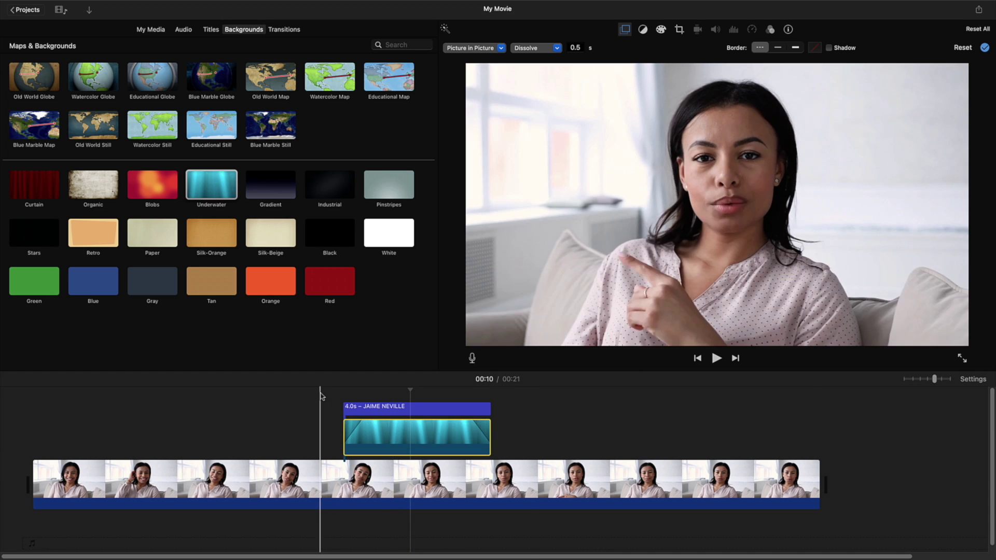
{"action": "key", "text": "space"}
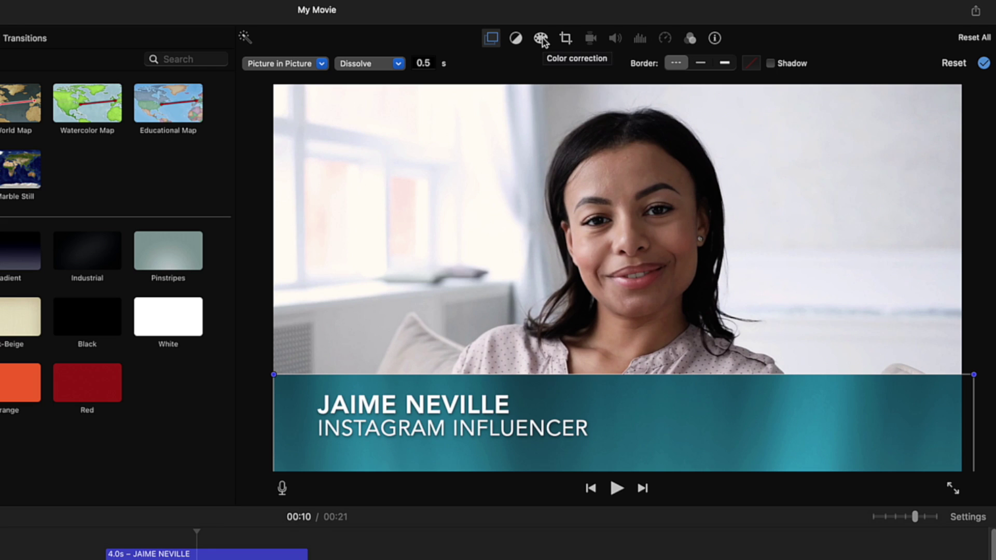
Step: Drag the overlay's colour balance slider left to darken the bar, then play a preview
{"action": "left_click", "coordinate": [541, 40]}
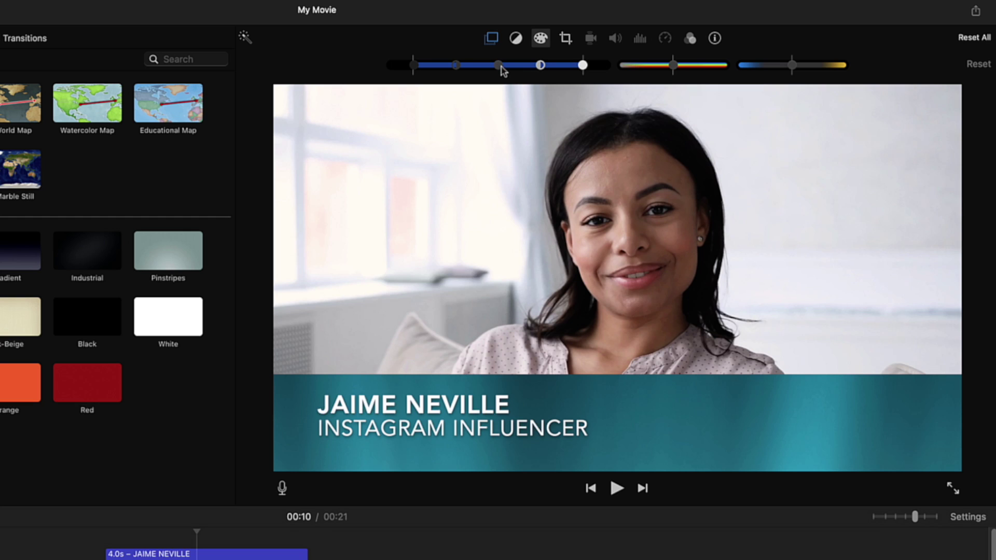
{"action": "left_click_drag", "start_coordinate": [499, 66], "coordinate": [478, 67]}
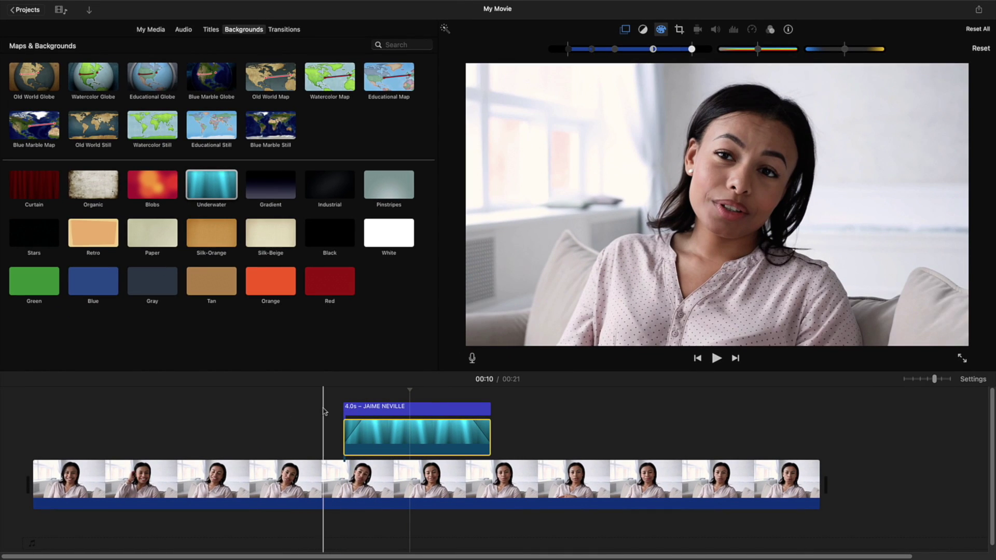
{"action": "key", "text": "space"}
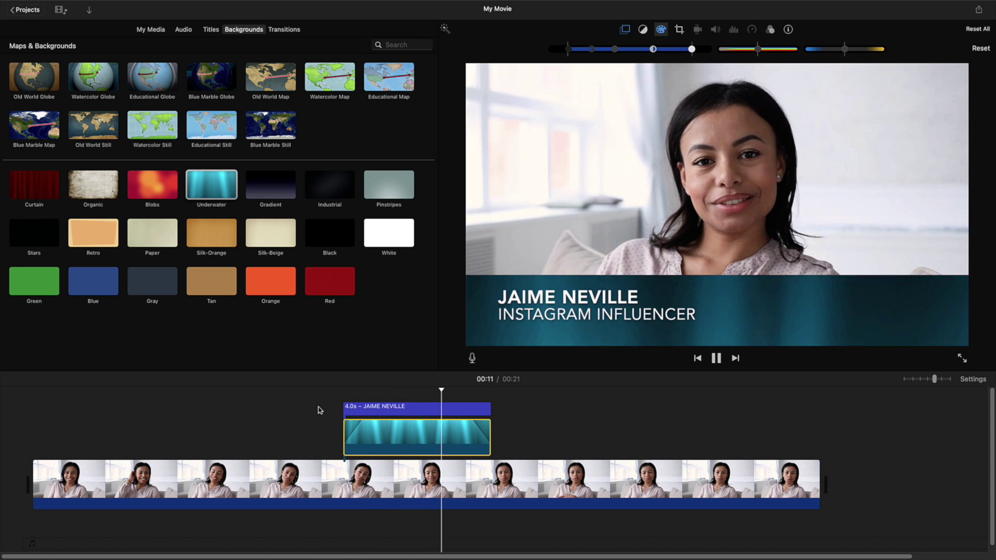
{"action": "key", "text": "space"}
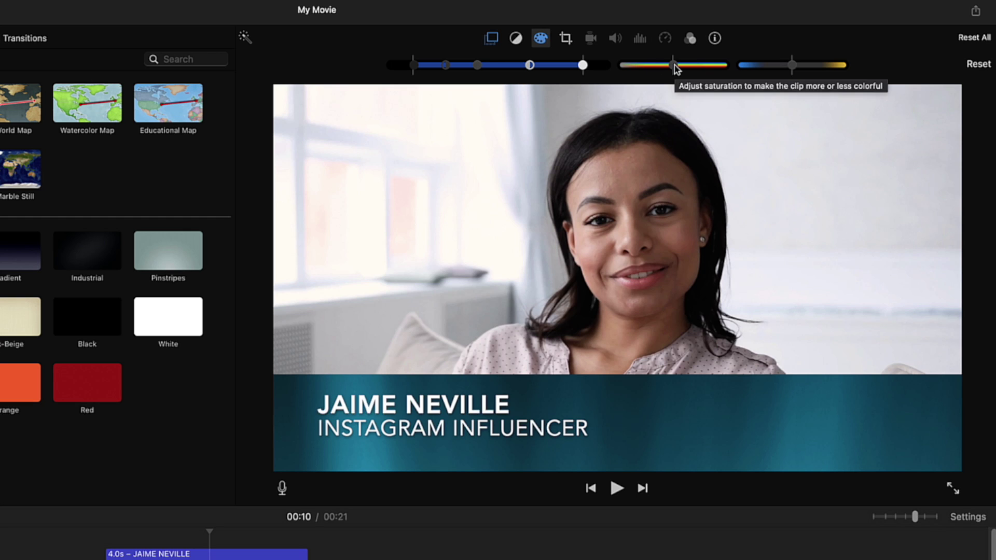
Step: Adjust the bar's saturation and temperature sliders so it turns dark green
{"action": "left_click_drag", "start_coordinate": [674, 67], "coordinate": [712, 72]}
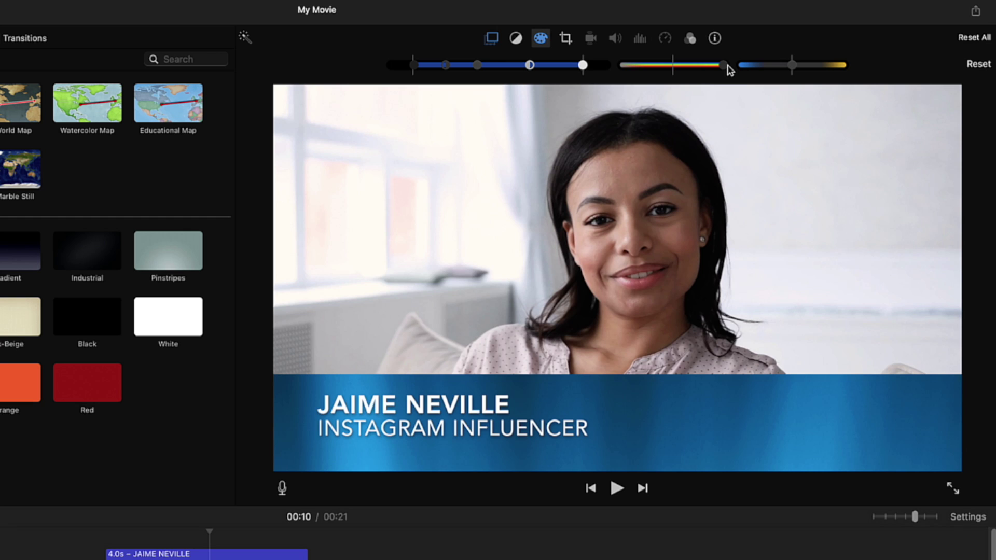
{"action": "left_click_drag", "start_coordinate": [730, 70], "coordinate": [677, 72]}
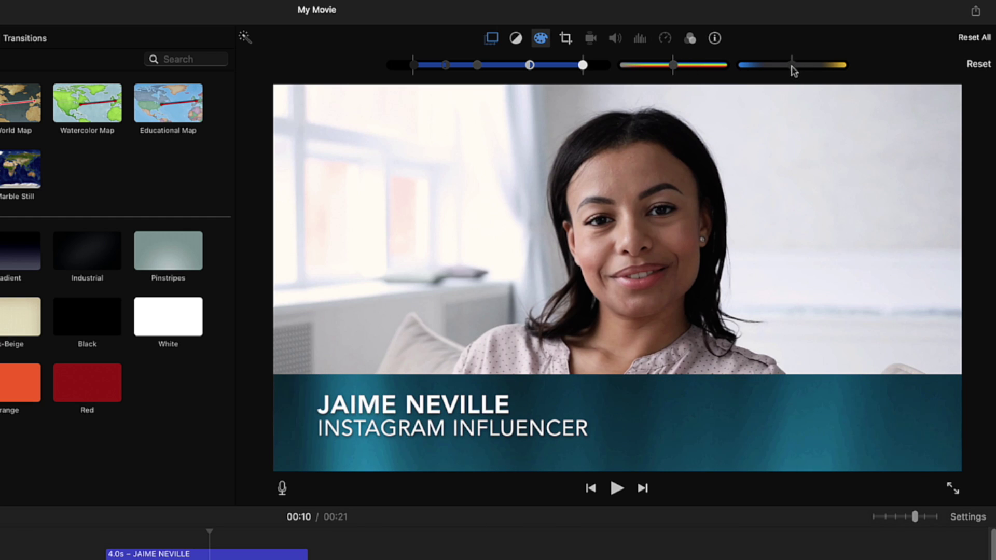
{"action": "left_click_drag", "start_coordinate": [760, 72], "coordinate": [747, 74]}
{"action": "left_click_drag", "start_coordinate": [738, 73], "coordinate": [841, 73]}
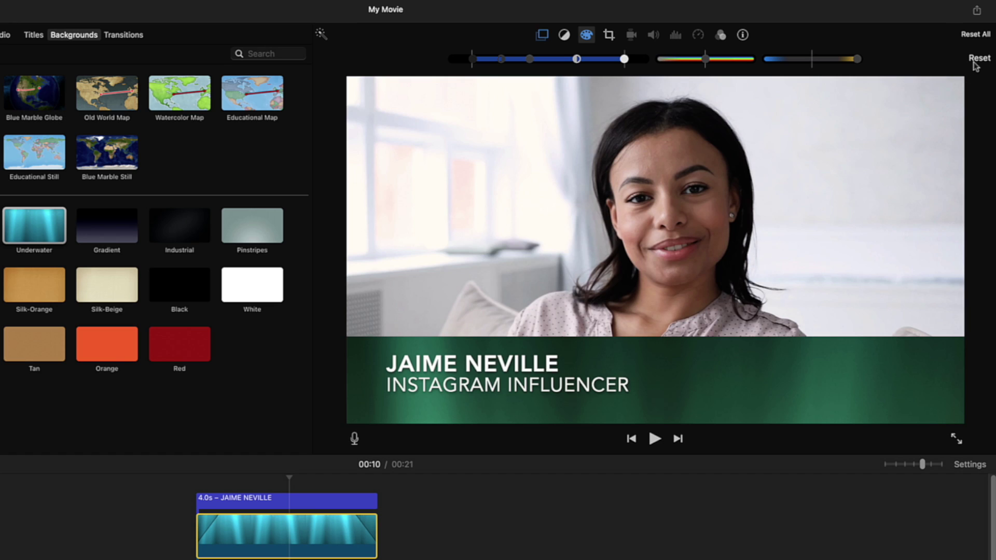
Step: Reset the colour correction to restore the teal bar and show the clip filter settings
{"action": "left_click", "coordinate": [978, 59]}
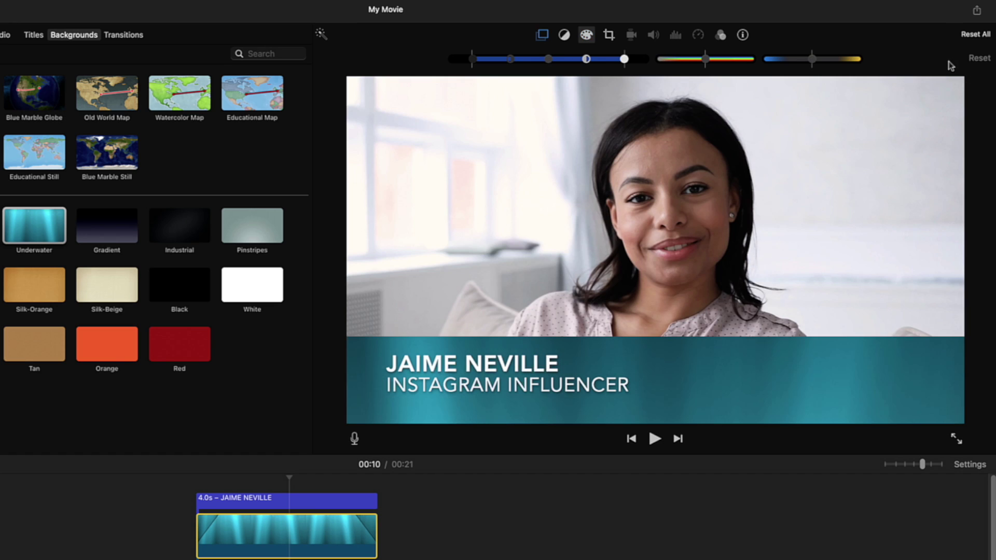
{"action": "left_click", "coordinate": [721, 36]}
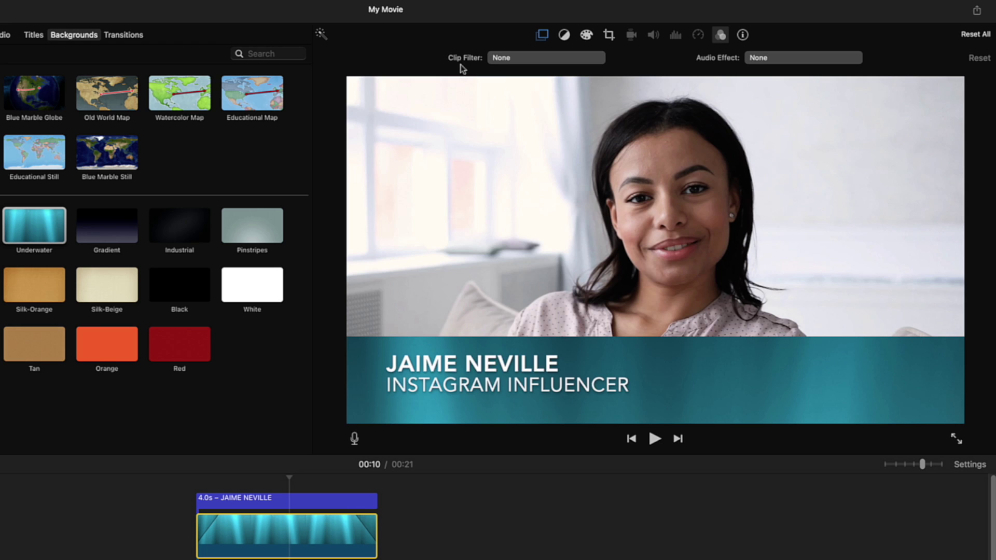
Step: Apply the Day into Night clip filter to the Underwater overlay
{"action": "left_click", "coordinate": [541, 59]}
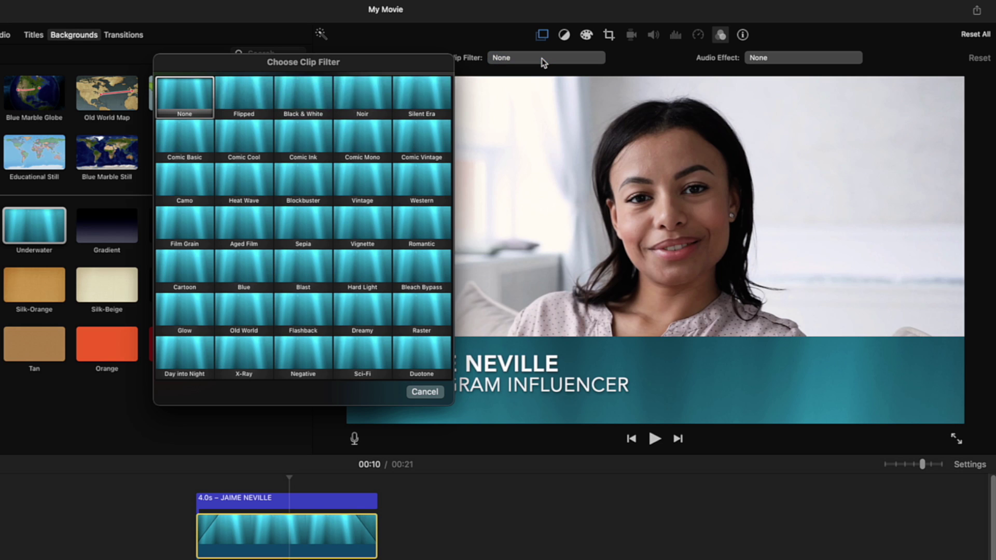
{"action": "left_click_drag", "start_coordinate": [379, 66], "coordinate": [266, 68]}
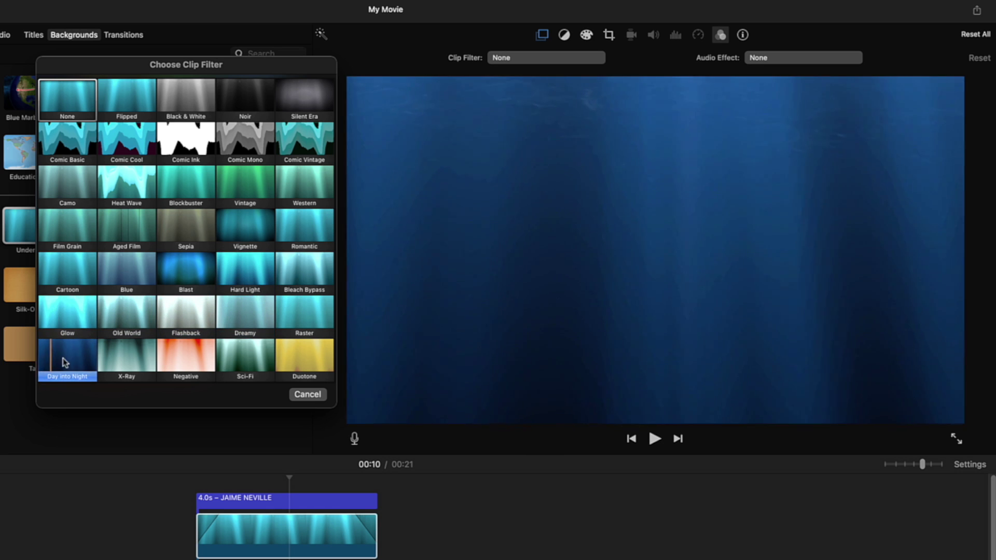
{"action": "left_click", "coordinate": [63, 361]}
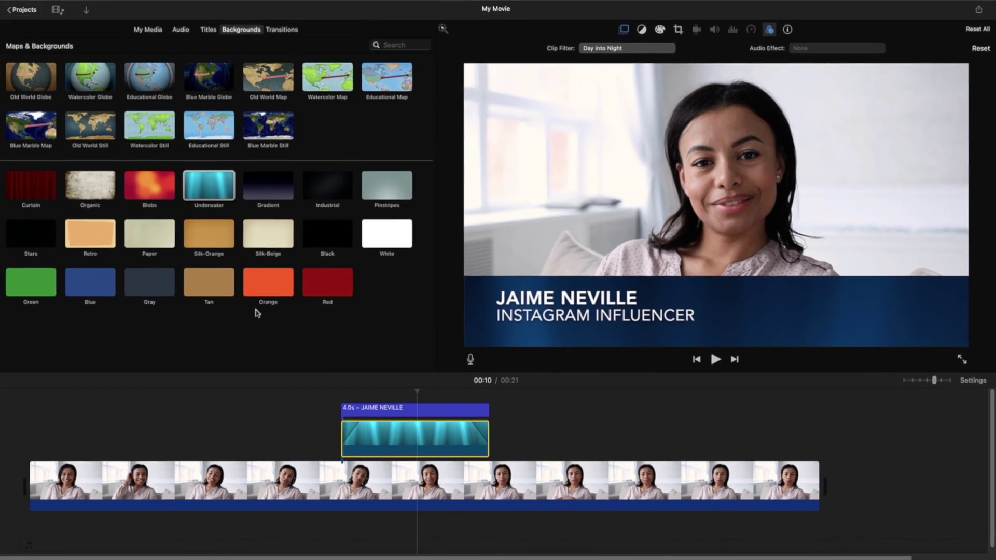
{"action": "key", "text": "space"}
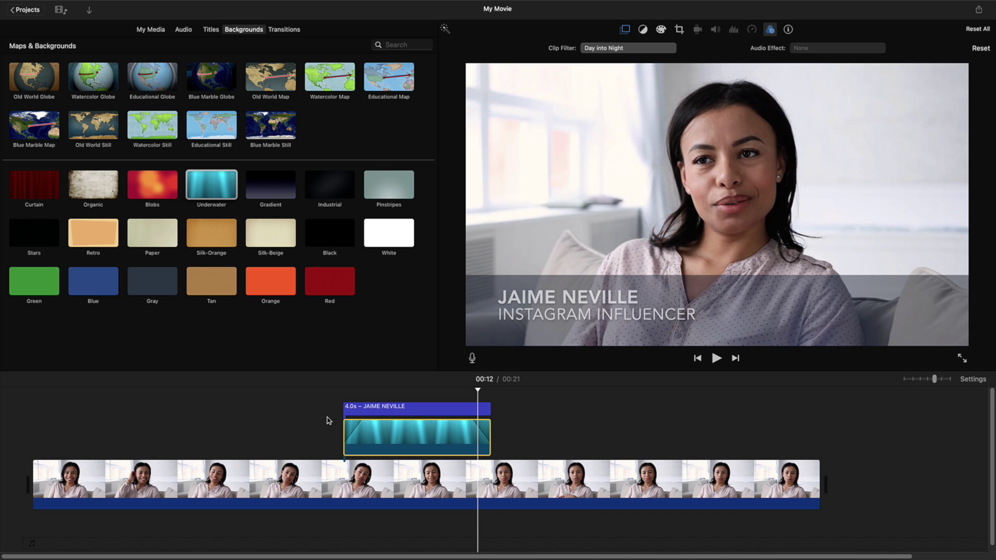
{"action": "key", "text": "space"}
{"action": "left_click", "coordinate": [311, 420]}
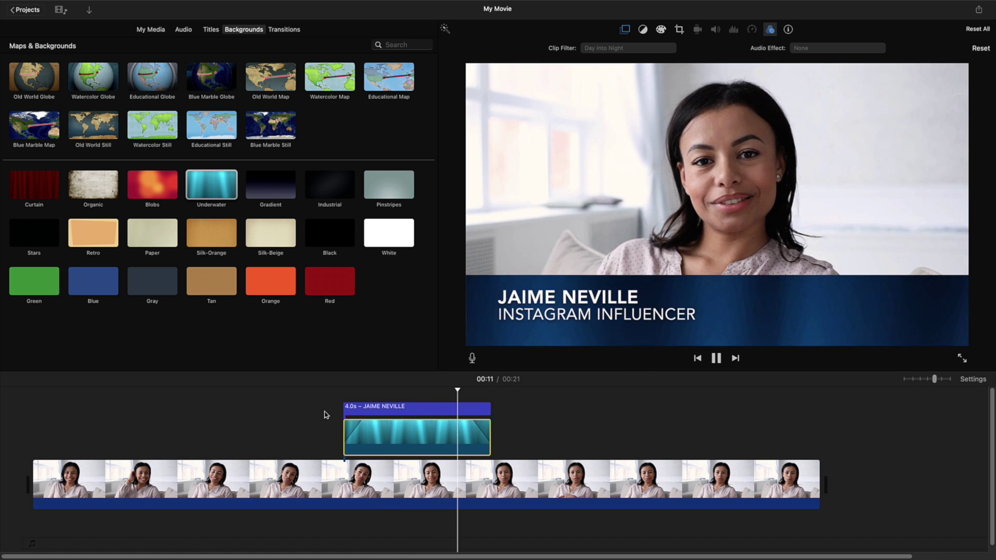
{"action": "key", "text": "space"}
{"action": "left_click", "coordinate": [325, 415]}
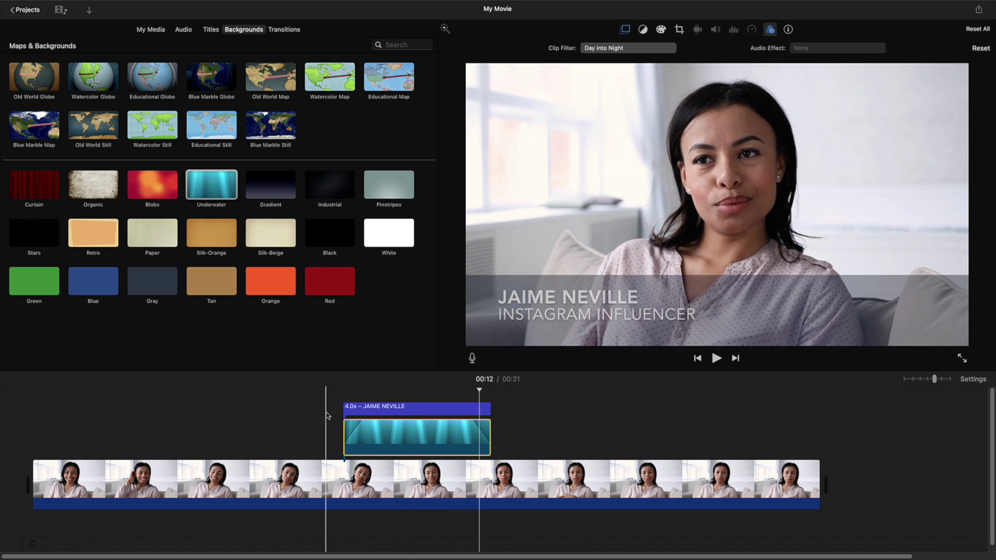
{"action": "key", "text": "space"}
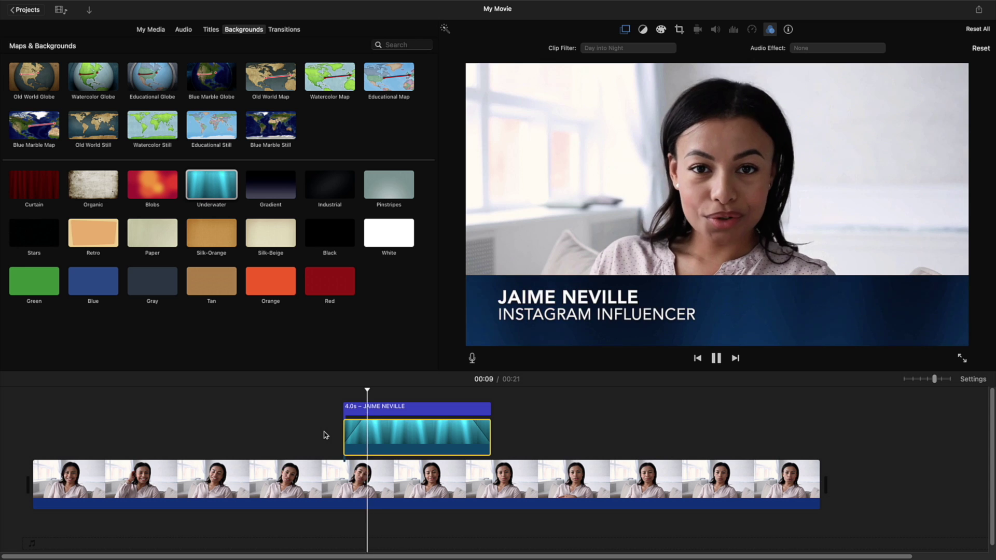
{"action": "key", "text": "space"}
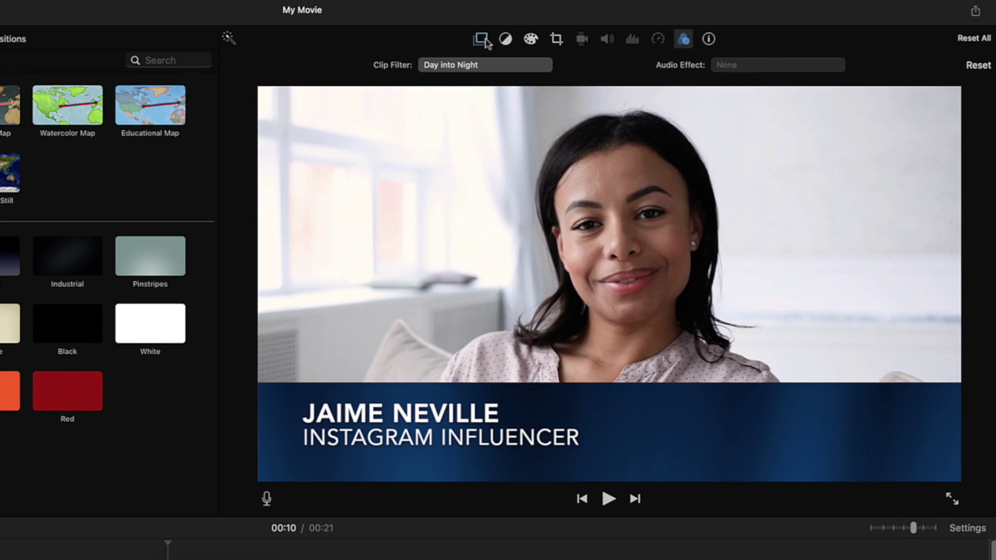
Step: Change the navy bar overlay's 0.5 s dissolve duration to 0 seconds
{"action": "left_click", "coordinate": [481, 39]}
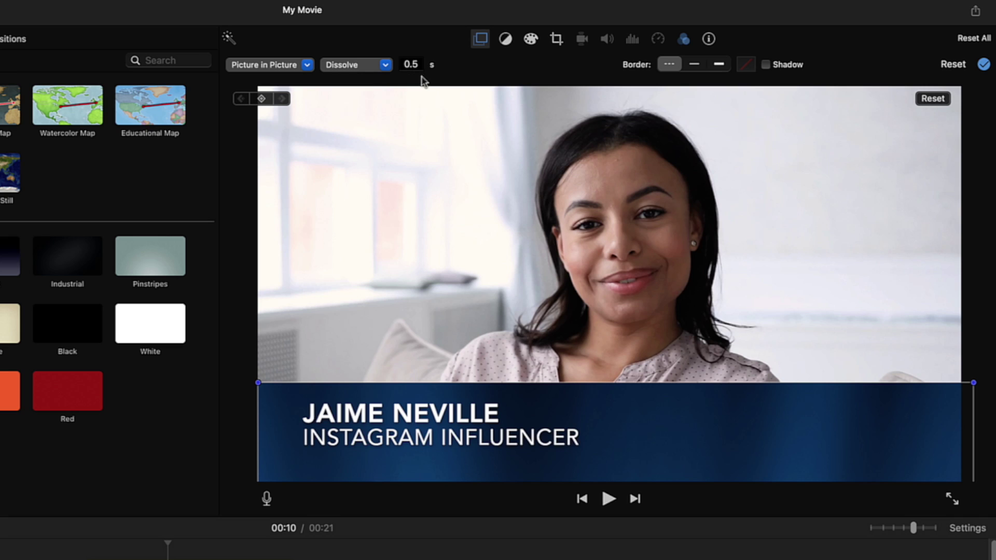
{"action": "left_click", "coordinate": [403, 64]}
{"action": "type", "text": "0"}
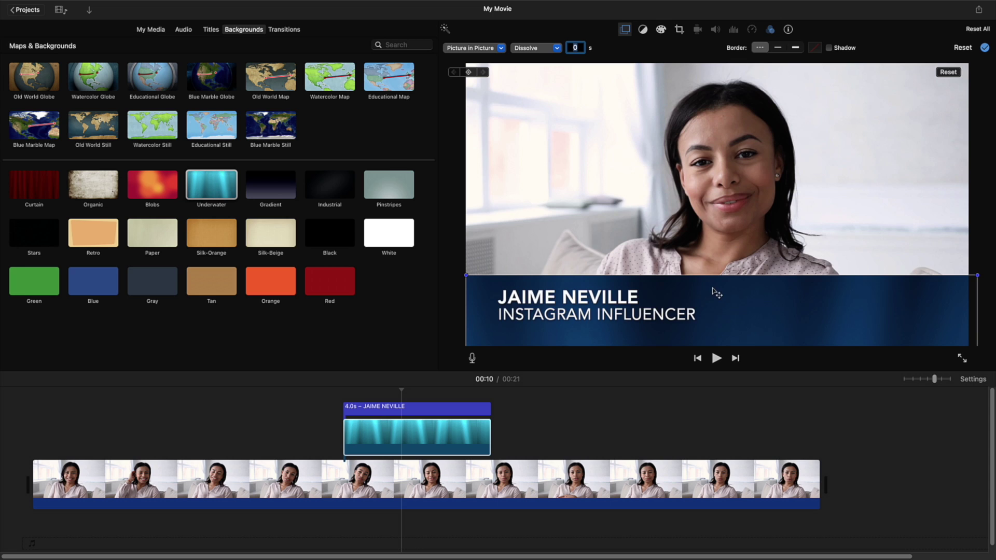
Step: At 00:08, where the overlay clip starts, drag the navy bar lower as its slide-in starting position
{"action": "left_click_drag", "start_coordinate": [714, 294], "coordinate": [709, 295]}
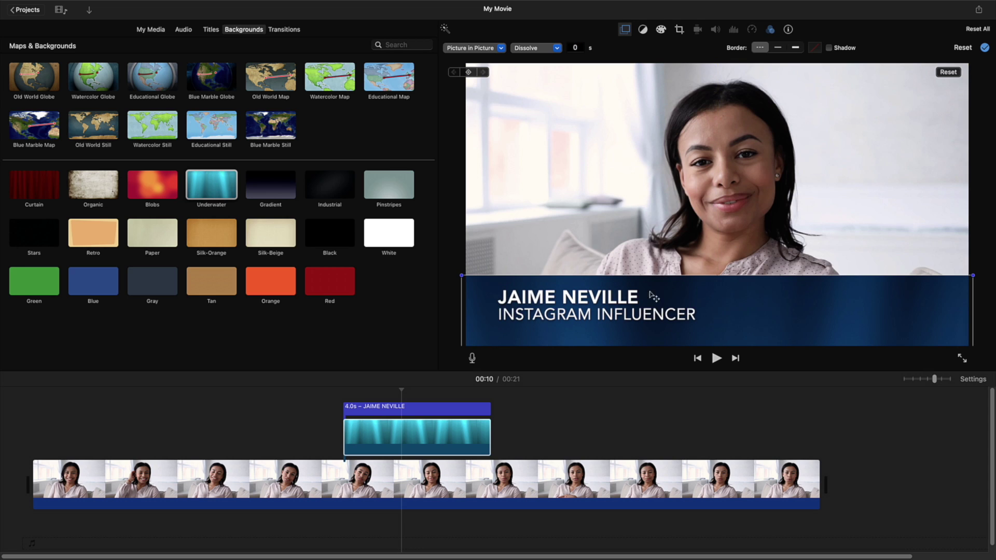
{"action": "left_click", "coordinate": [405, 389]}
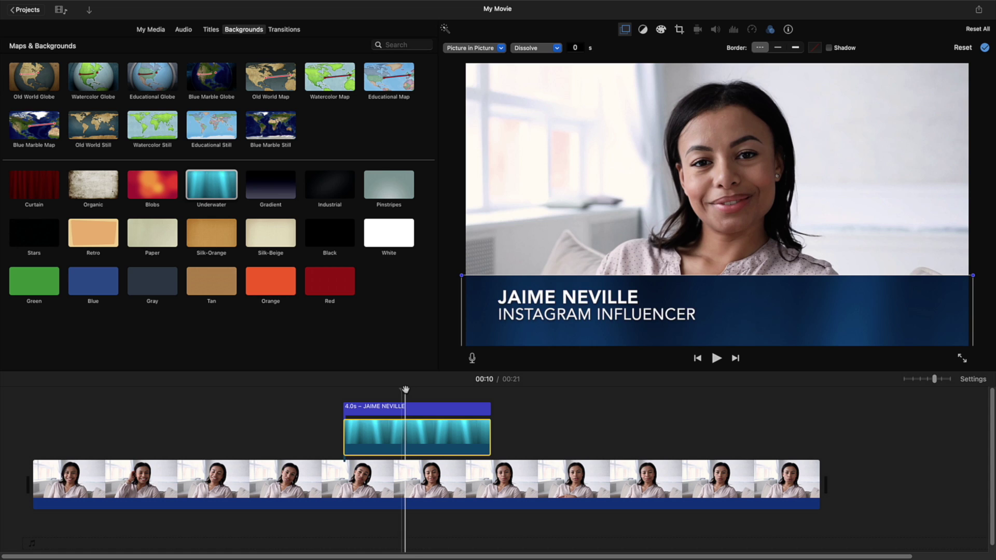
{"action": "left_click_drag", "start_coordinate": [405, 390], "coordinate": [344, 397]}
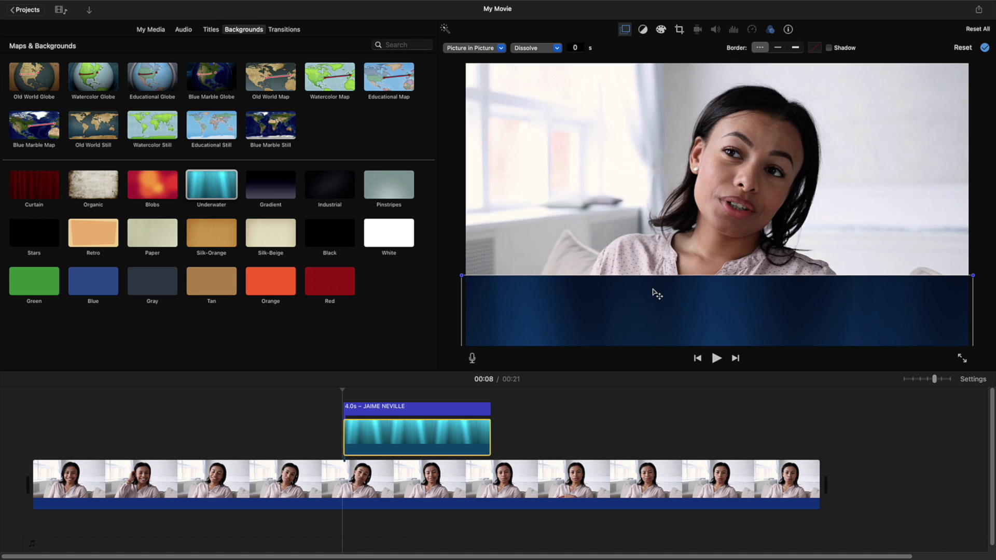
{"action": "left_click_drag", "start_coordinate": [653, 290], "coordinate": [652, 357]}
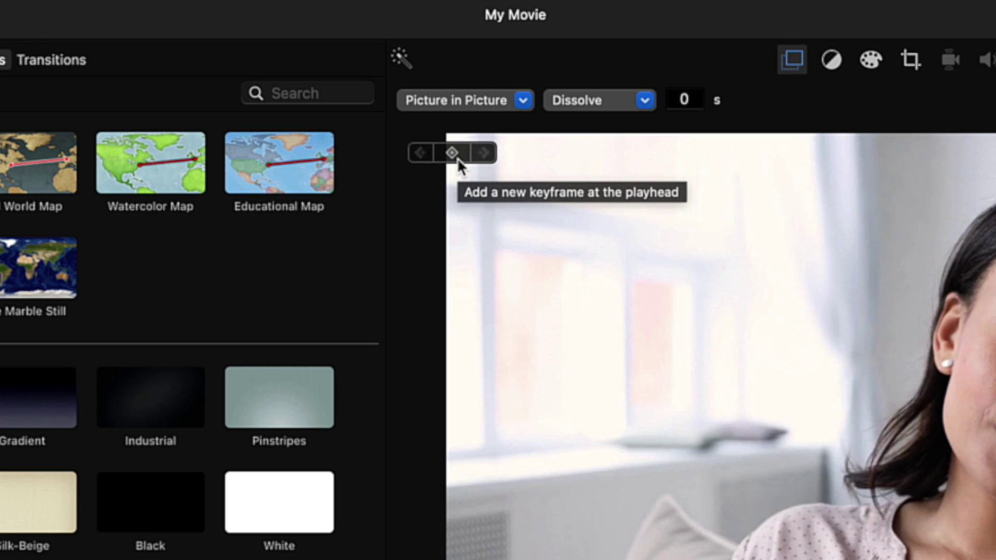
Step: Keyframe the bar's low starting position, then raise it into the lower third later in the clip
{"action": "left_click", "coordinate": [451, 152]}
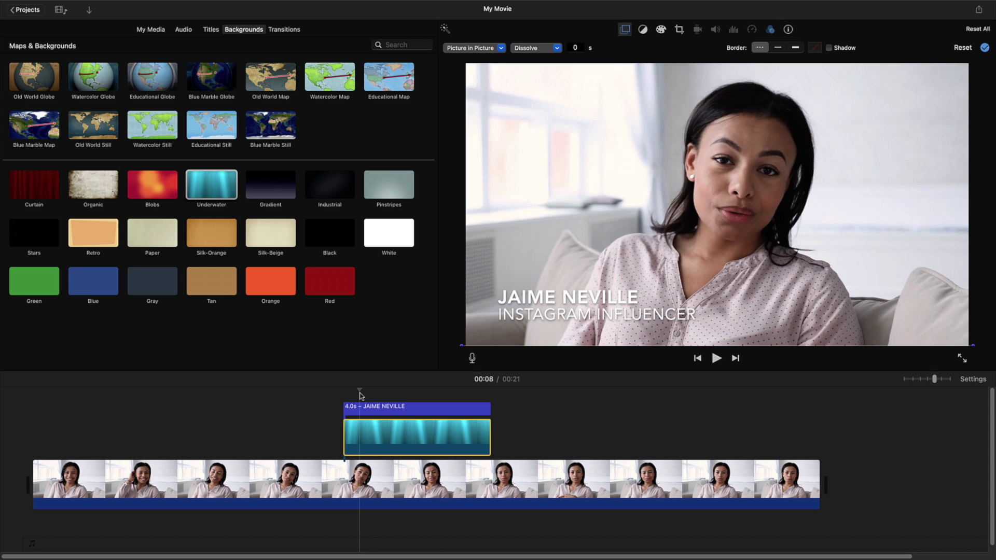
{"action": "left_click", "coordinate": [361, 395]}
{"action": "left_click", "coordinate": [546, 345]}
{"action": "left_click_drag", "start_coordinate": [487, 342], "coordinate": [497, 281]}
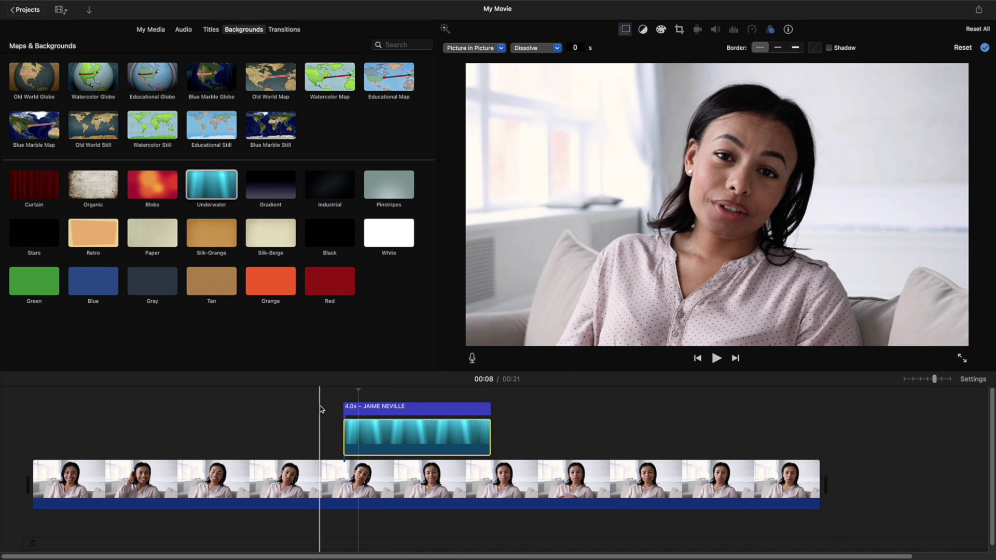
Step: Preview the lower-third entrance a few times, then return the playhead to 00:08
{"action": "key", "text": "space"}
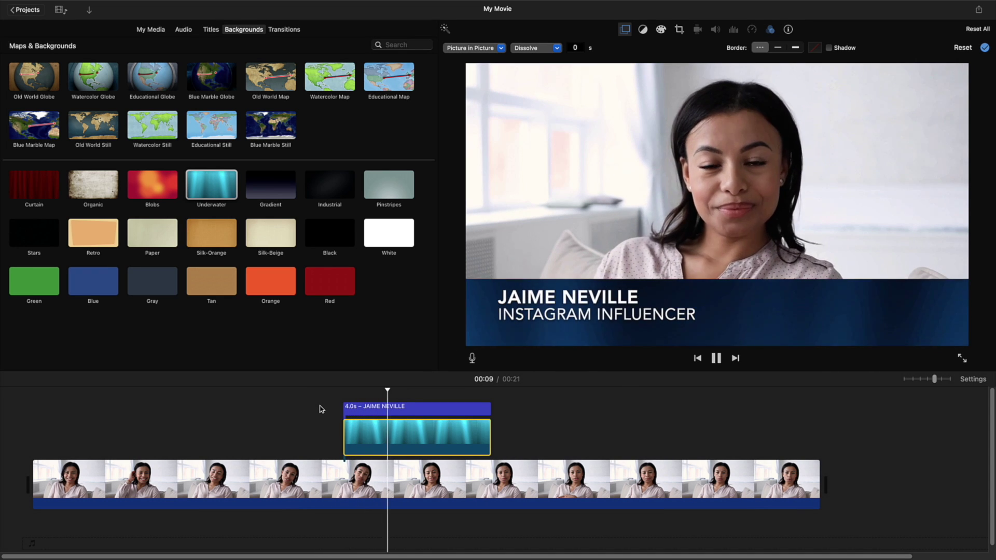
{"action": "key", "text": "space"}
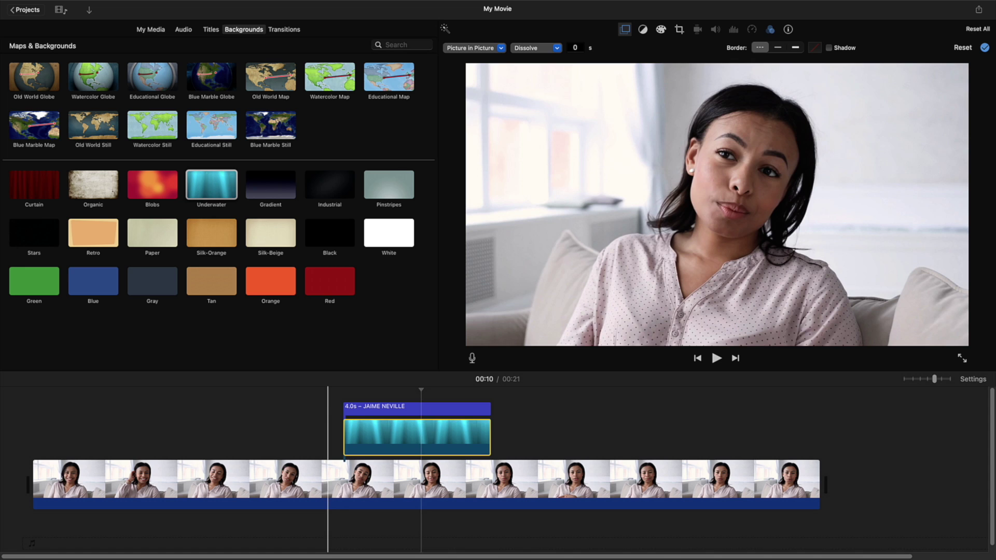
{"action": "key", "text": "space"}
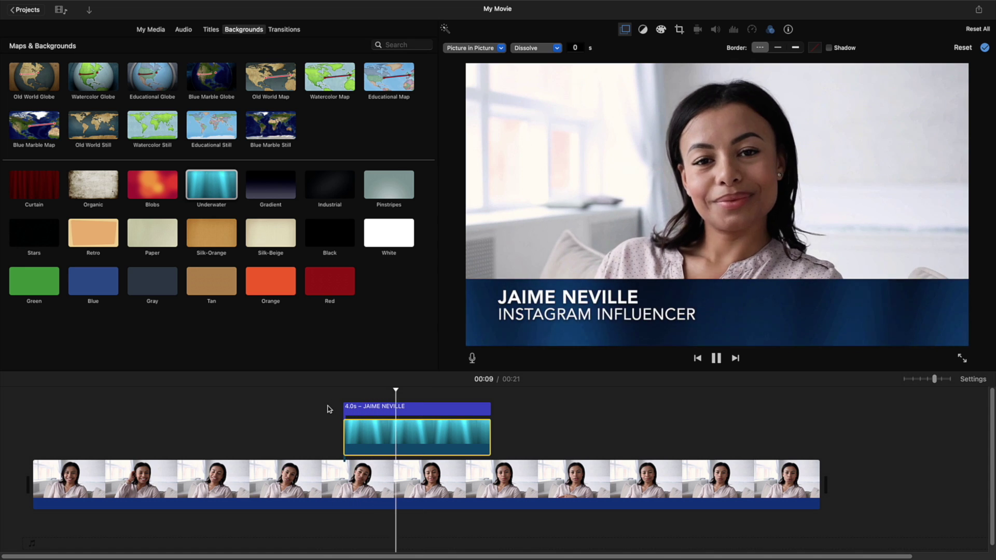
{"action": "key", "text": "space"}
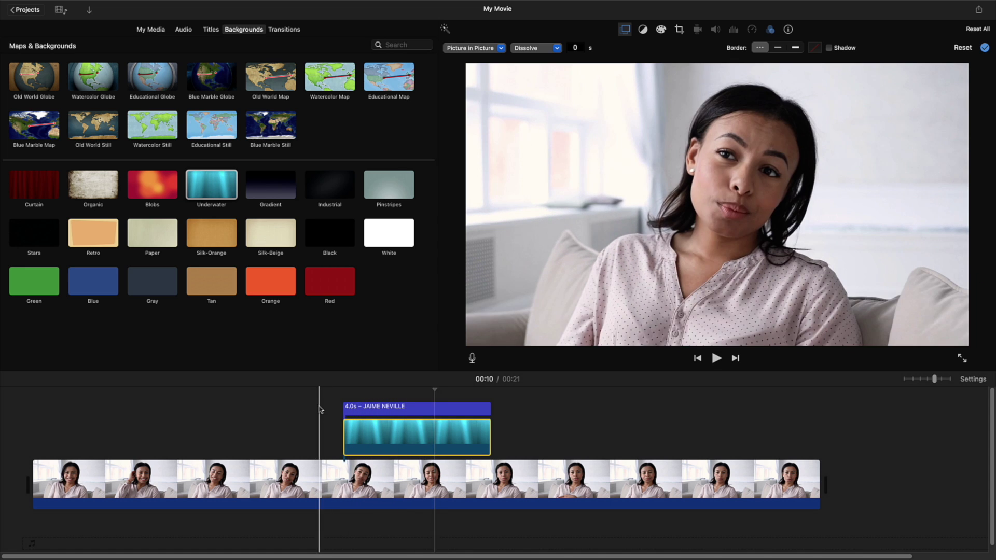
{"action": "key", "text": "space"}
{"action": "key", "text": "space"}
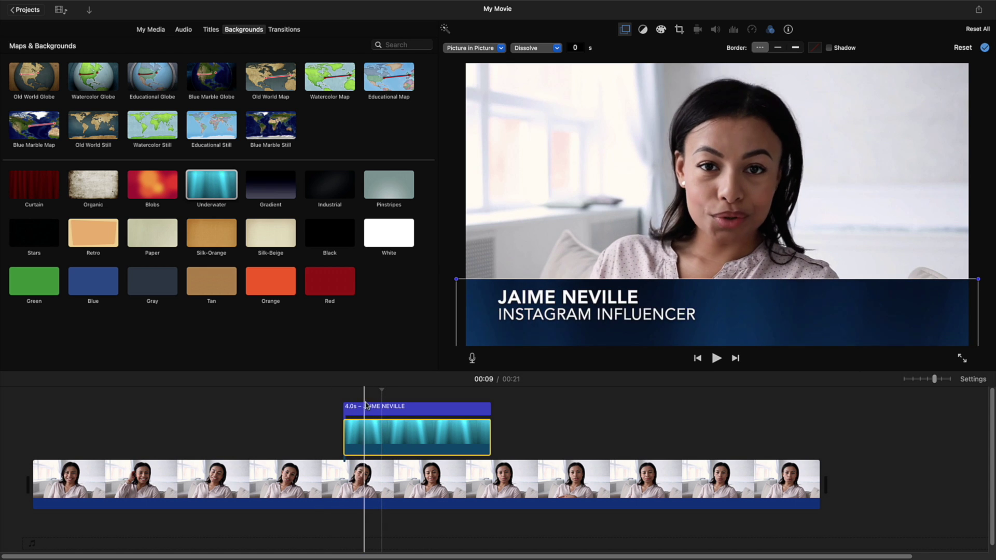
{"action": "left_click_drag", "start_coordinate": [381, 390], "coordinate": [362, 413]}
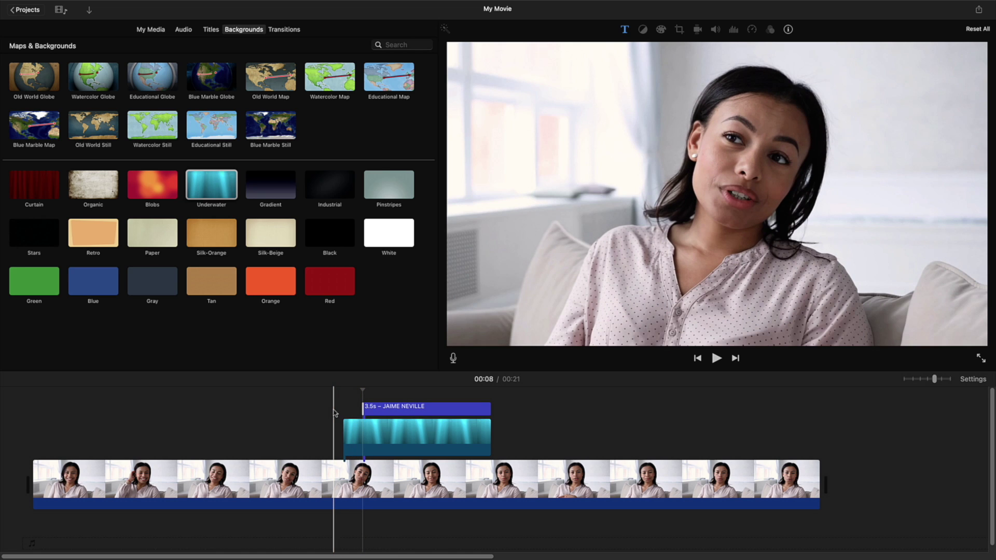
{"action": "key", "text": "space"}
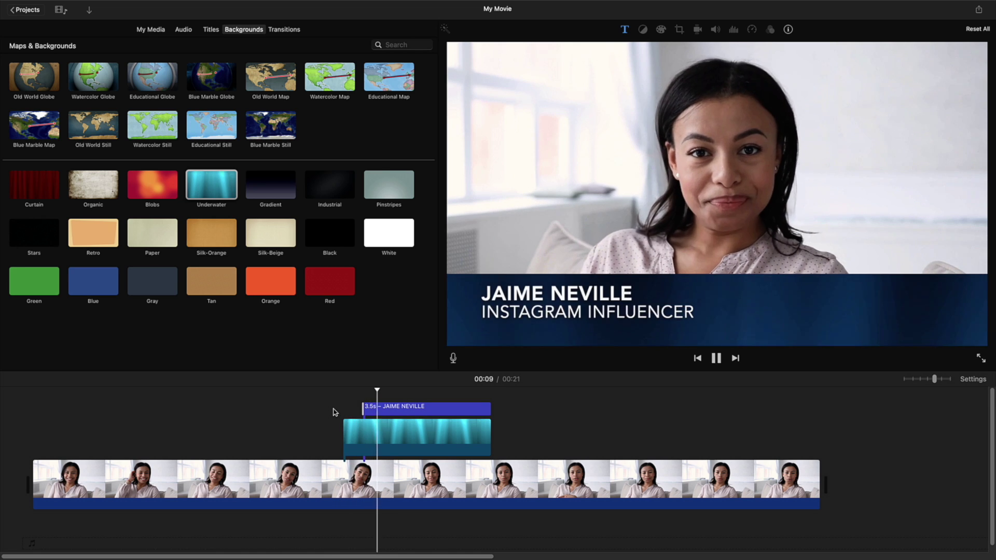
{"action": "key", "text": "space"}
{"action": "left_click", "coordinate": [342, 413]}
{"action": "key", "text": "space"}
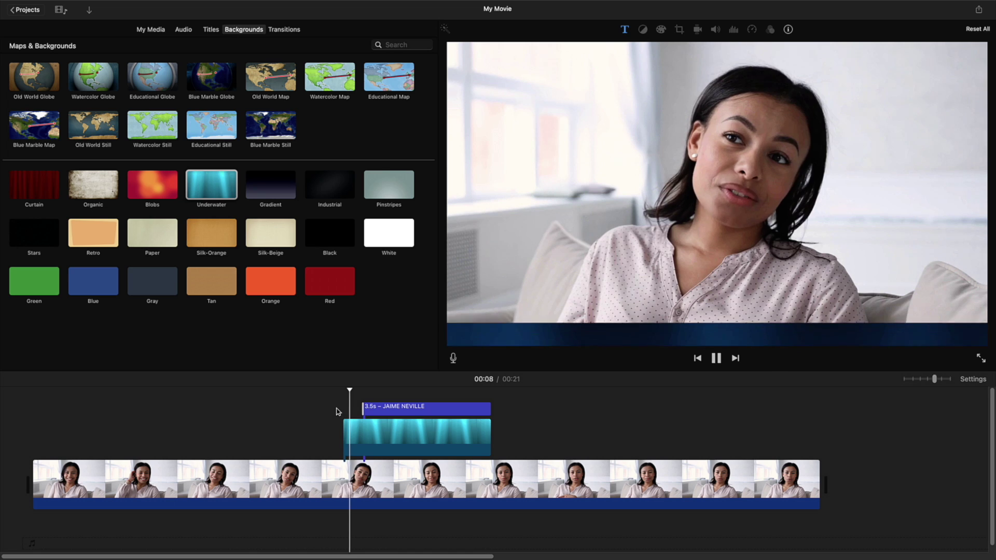
{"action": "key", "text": "space"}
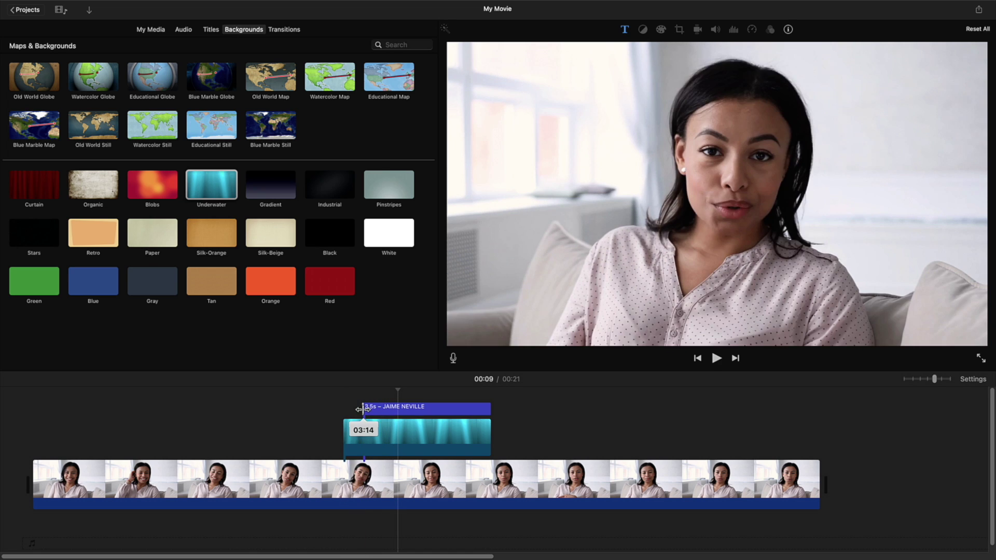
{"action": "key", "text": "space"}
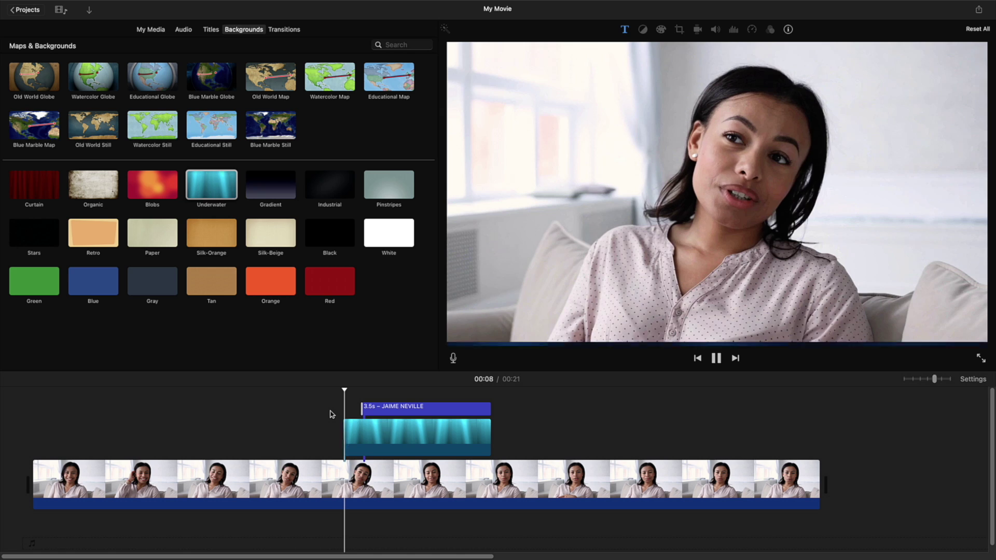
{"action": "key", "text": "space"}
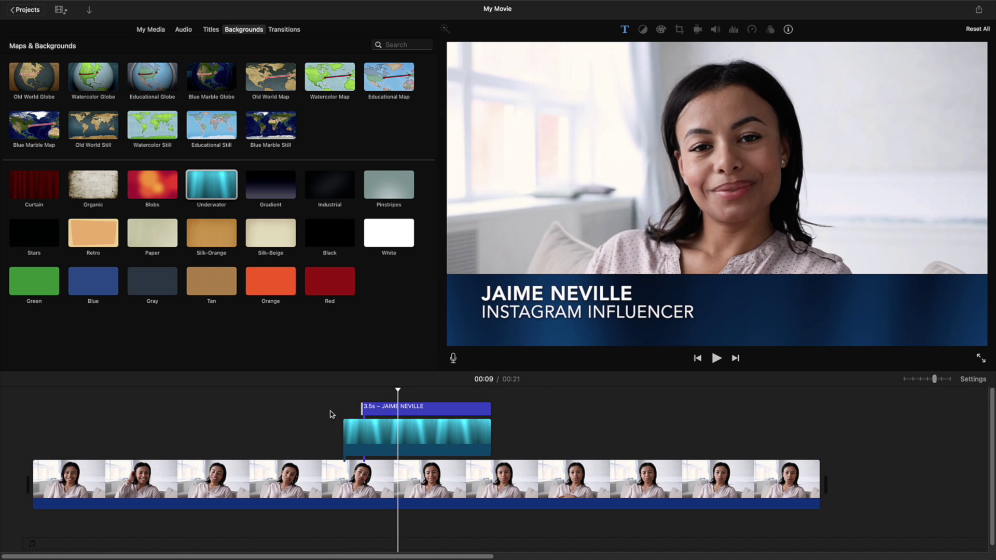
{"action": "key", "text": "space"}
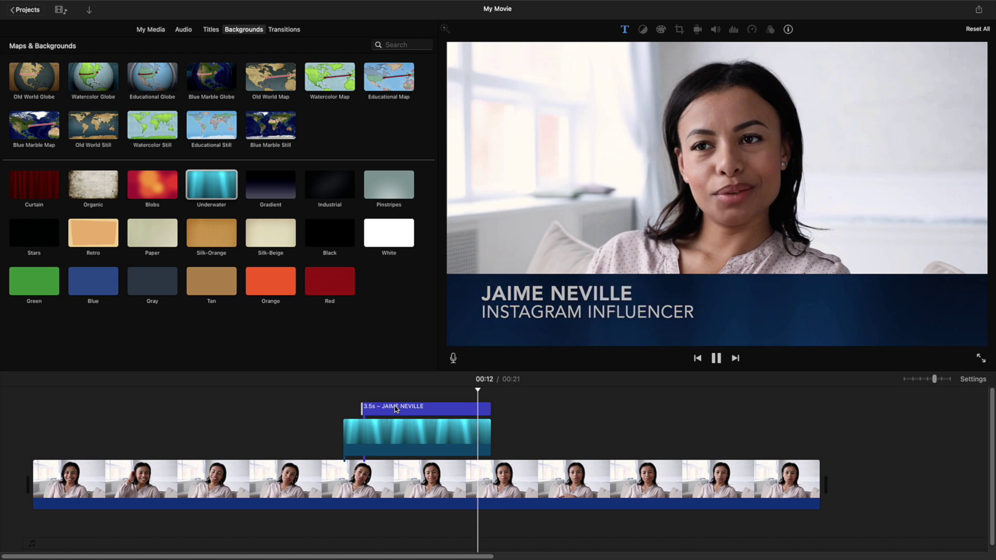
{"action": "key", "text": "space"}
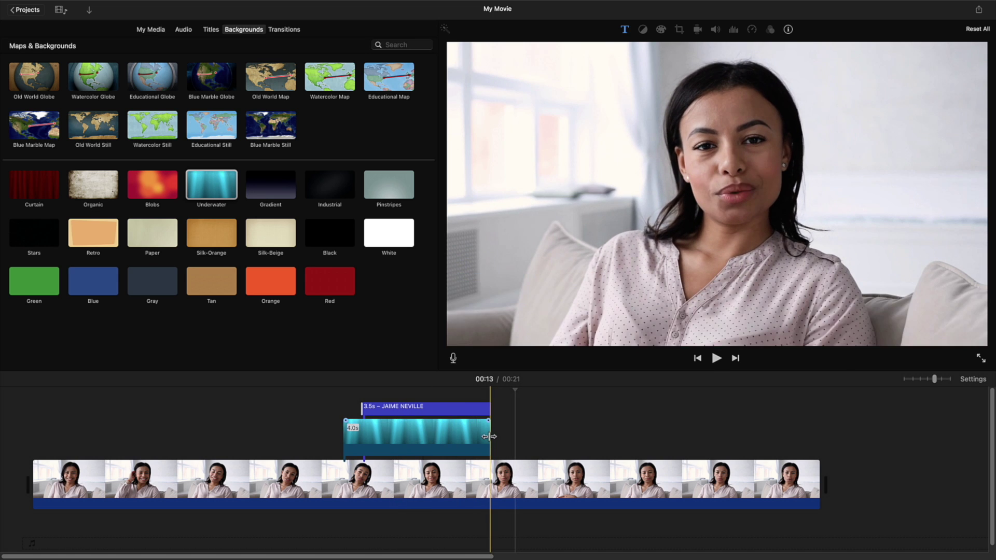
Step: Extend the Underwater background clip to 4.5 s and select it at 00:12
{"action": "left_click_drag", "start_coordinate": [488, 437], "coordinate": [507, 435]}
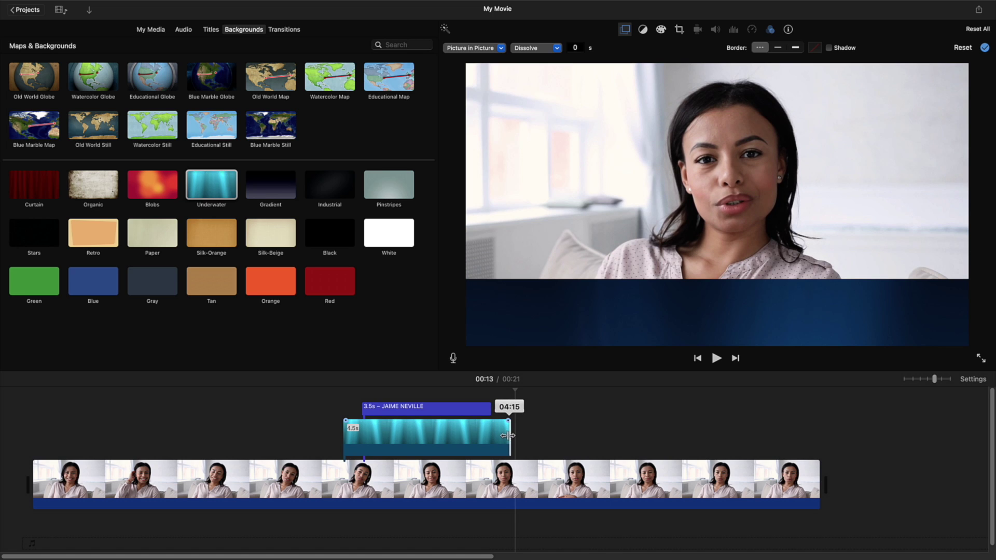
{"action": "left_click_drag", "start_coordinate": [507, 436], "coordinate": [508, 436]}
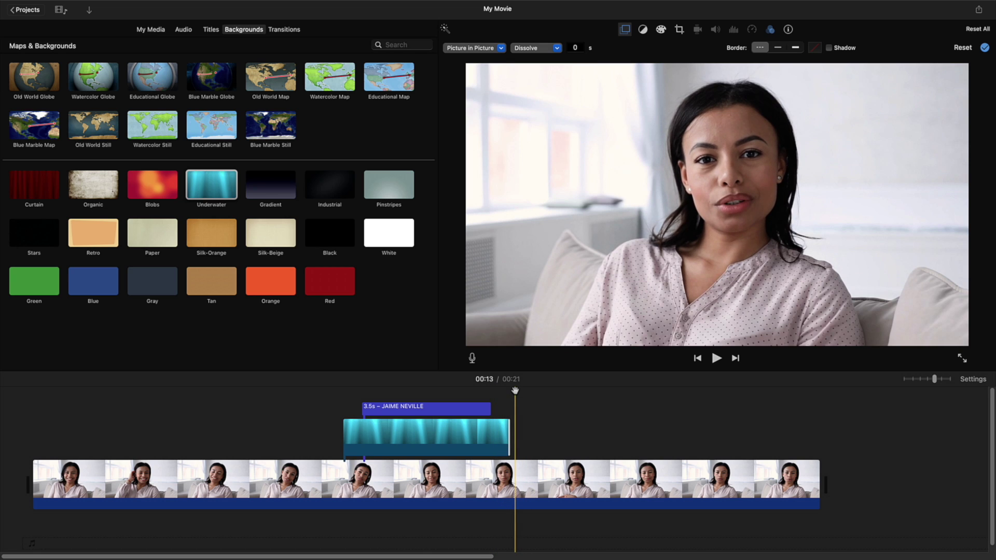
{"action": "left_click_drag", "start_coordinate": [515, 390], "coordinate": [492, 389]}
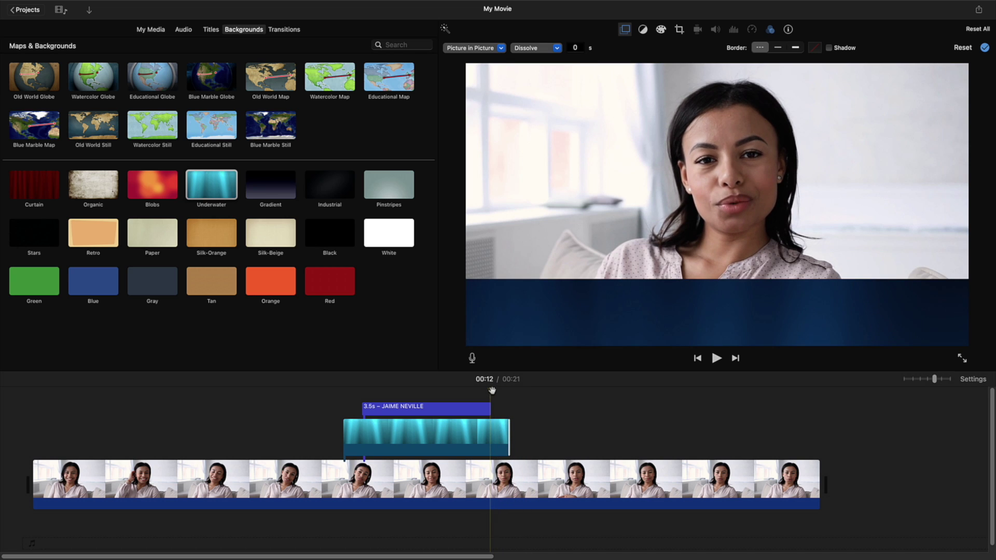
{"action": "left_click", "coordinate": [490, 437]}
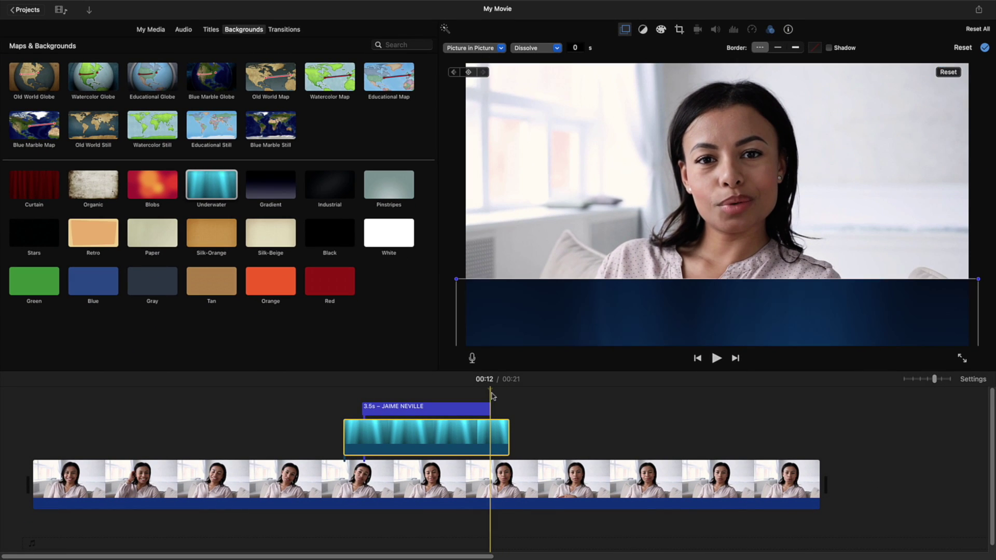
Step: At the background clip's final frame, push the blue bar down below the frame's bottom edge
{"action": "left_click_drag", "start_coordinate": [490, 390], "coordinate": [509, 391]}
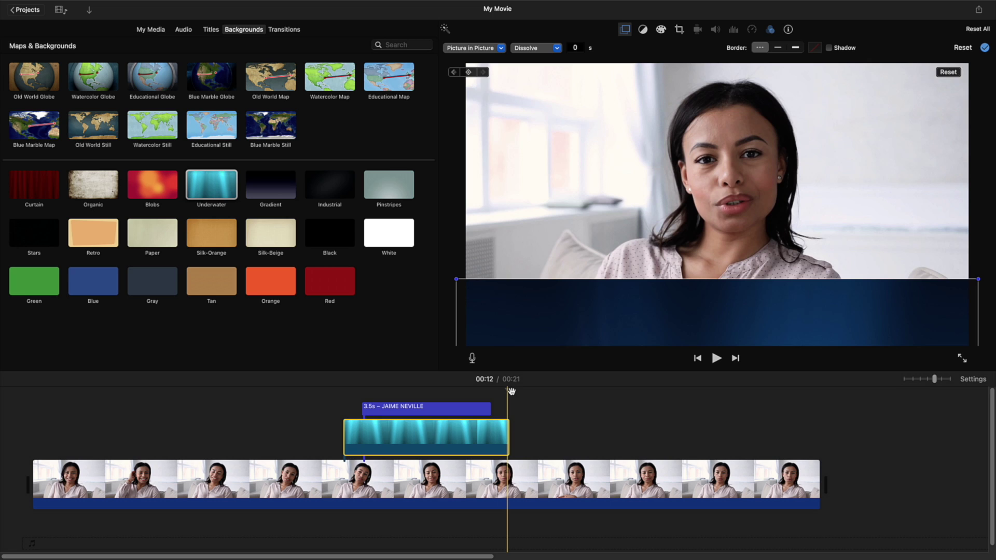
{"action": "left_click_drag", "start_coordinate": [510, 390], "coordinate": [509, 404]}
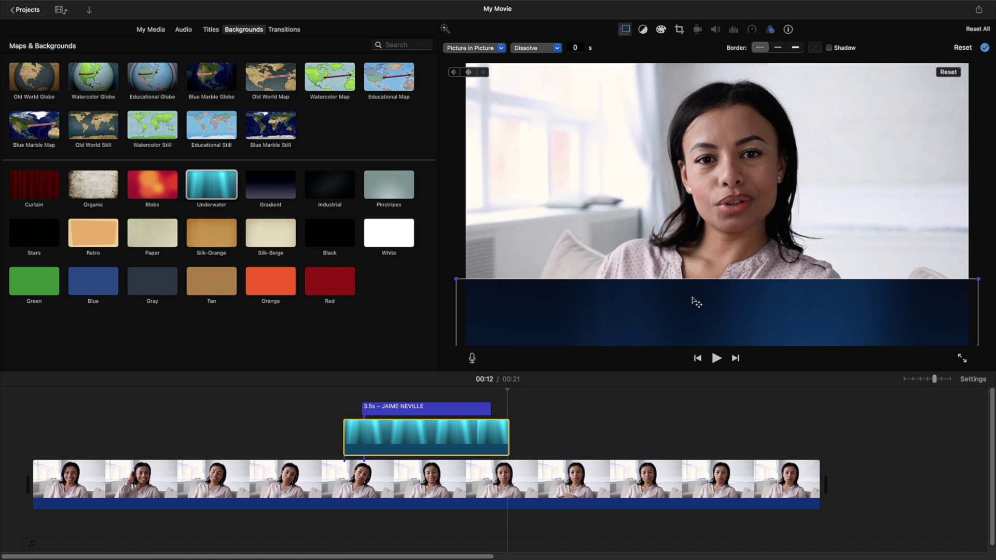
{"action": "left_click_drag", "start_coordinate": [695, 308], "coordinate": [695, 354]}
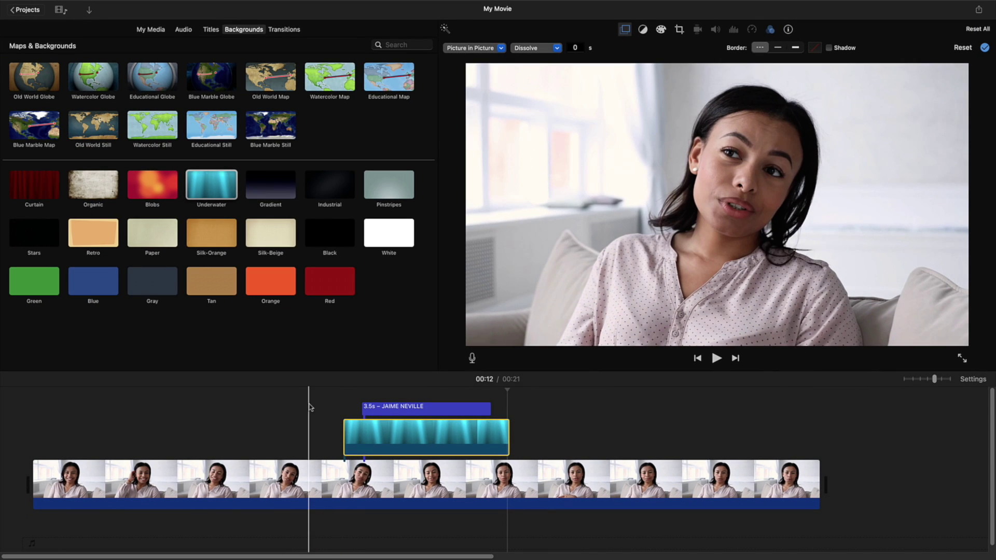
Step: Review the bar sliding out, then paste a copy of the background clip with its title
{"action": "key", "text": "space"}
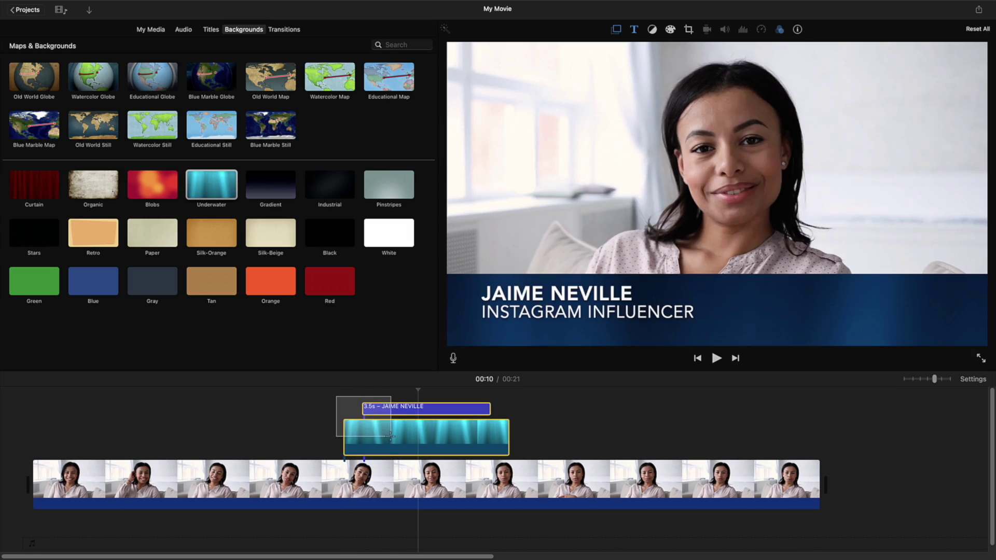
{"action": "left_click_drag", "start_coordinate": [390, 436], "coordinate": [391, 439]}
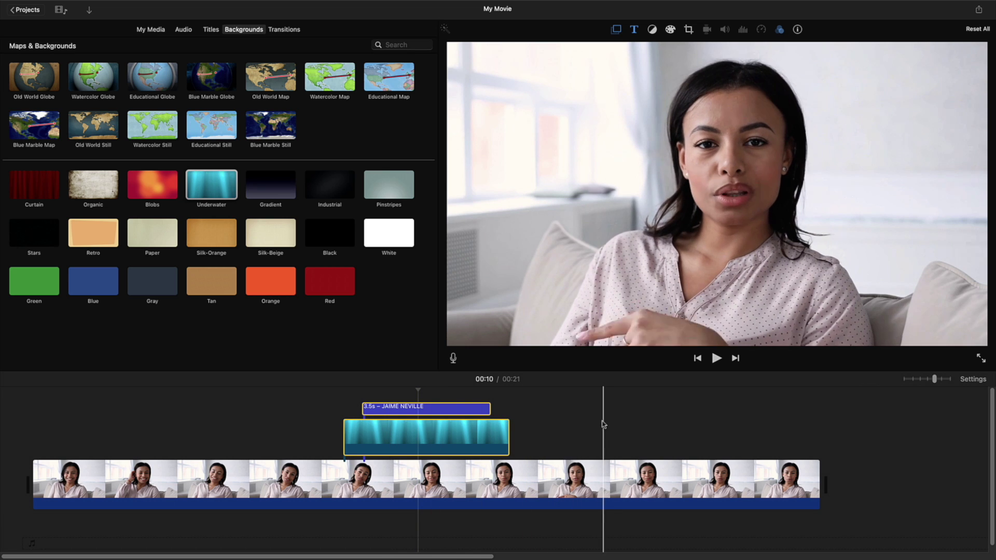
{"action": "key", "text": "super+v"}
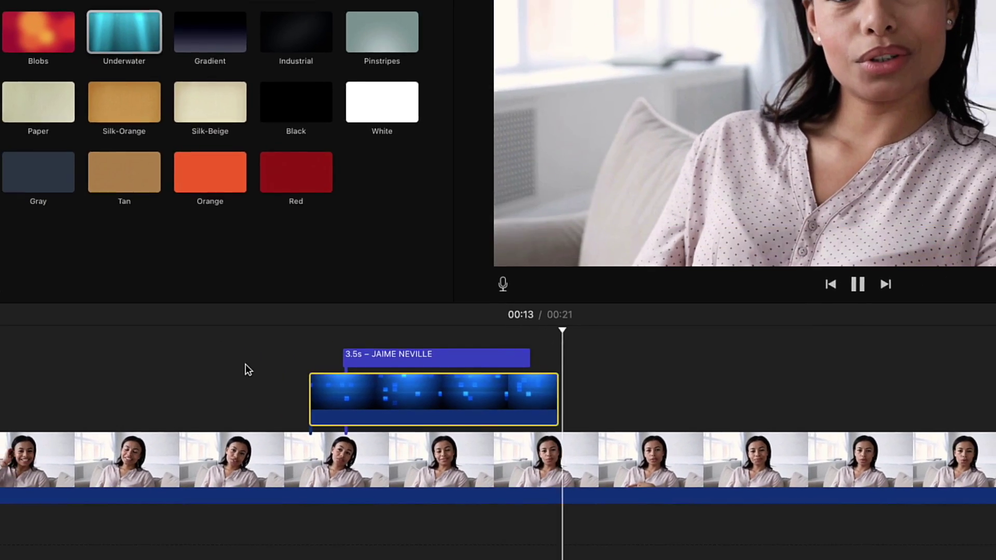
Step: Replay the lower third from 00:07 to check the full animation
{"action": "key", "text": "space"}
{"action": "left_click", "coordinate": [269, 355]}
{"action": "key", "text": "space"}
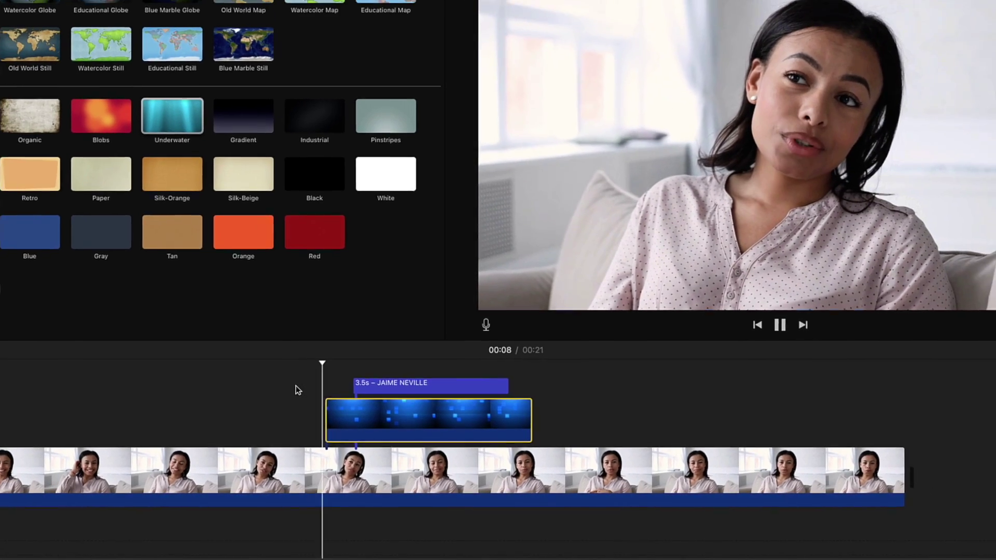